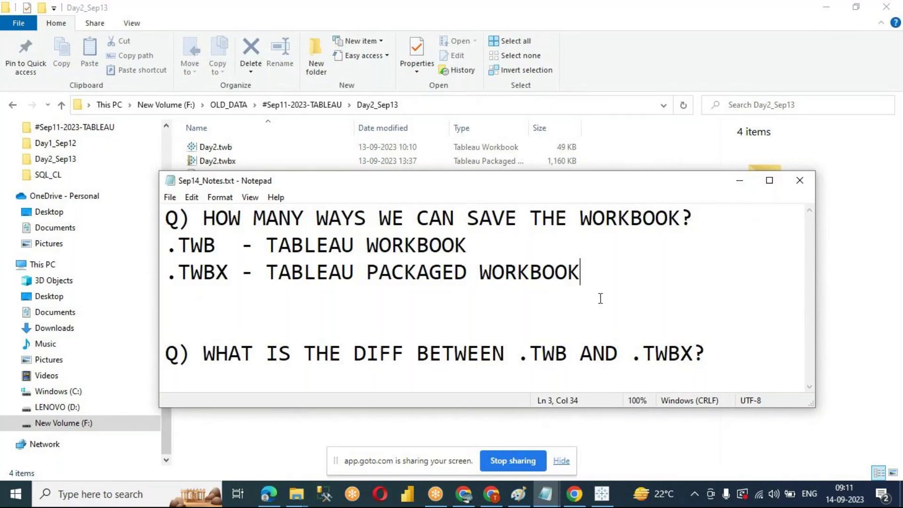
# Step: Delete the blank line above the .TWB vs .TWBX question, enlarge Notepad, and add lines below
pyautogui.click(600, 299)
pyautogui.press('Delete')
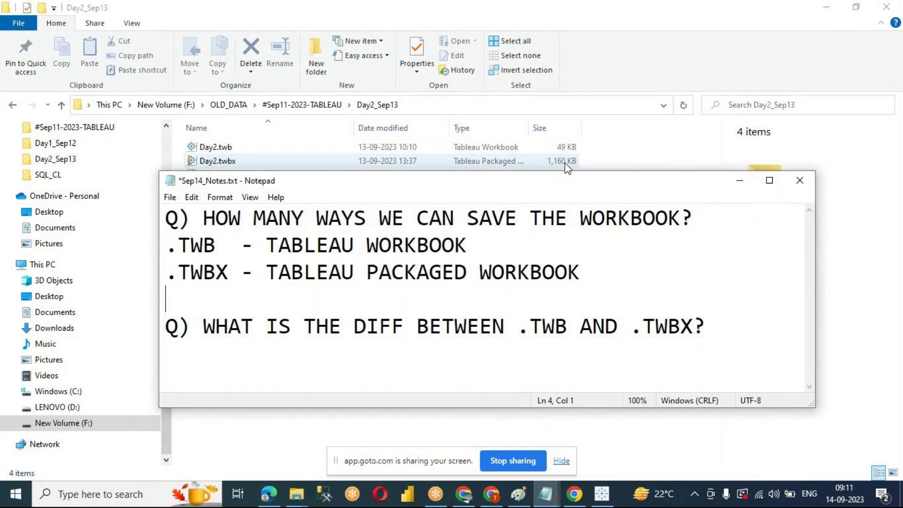
pyautogui.click(698, 344)
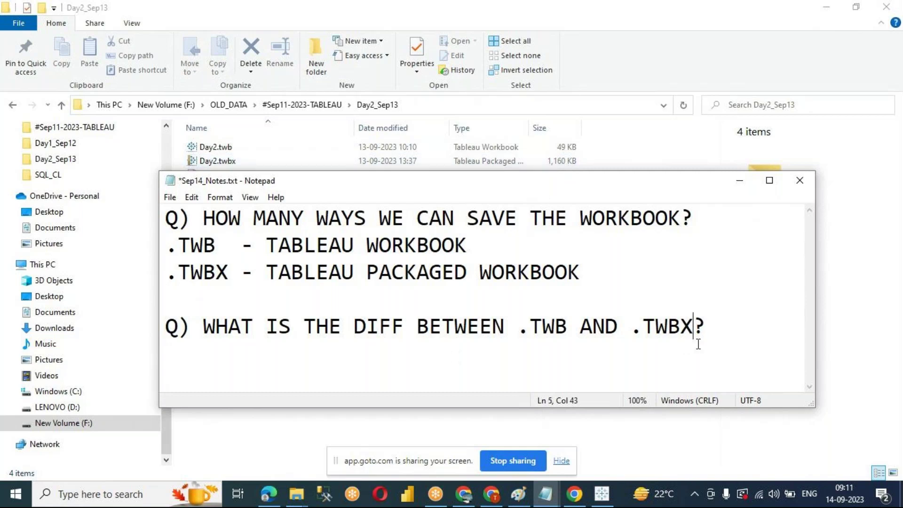
pyautogui.moveTo(814, 405); pyautogui.dragTo(868, 461)
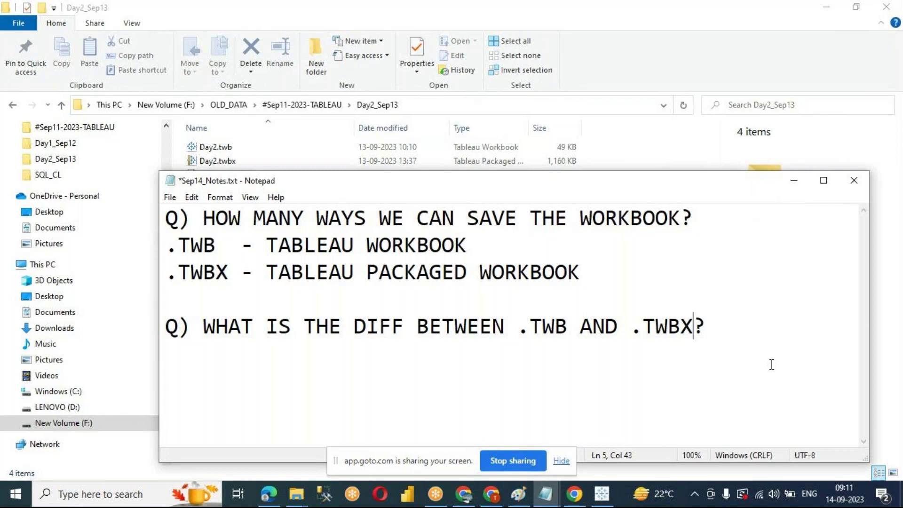
pyautogui.press('Right')
pyautogui.press('Return')
pyautogui.press('Return')
pyautogui.write('1. SIZE OF ')
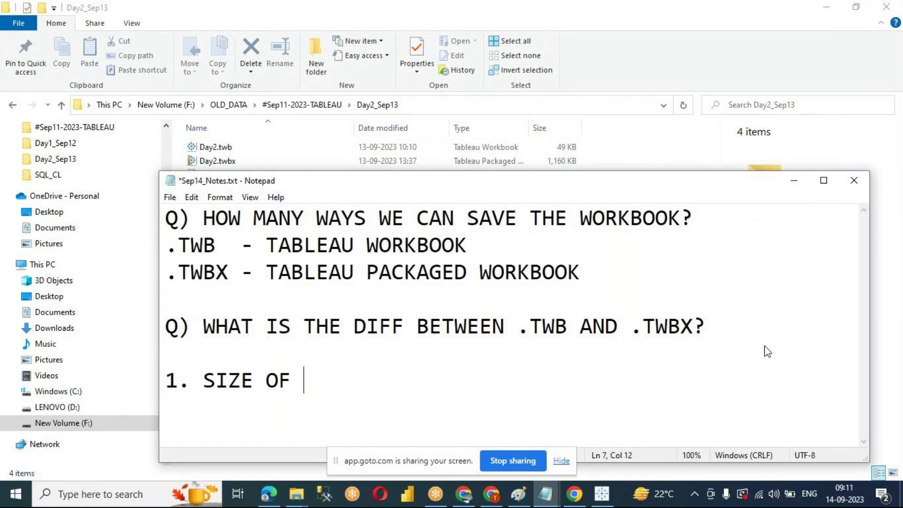
pyautogui.write('THE WORKBOOKS')
# Step: Write point 1, TWB is smaller and TWBX bigger, and delete the blank line above it
pyautogui.press('Return')
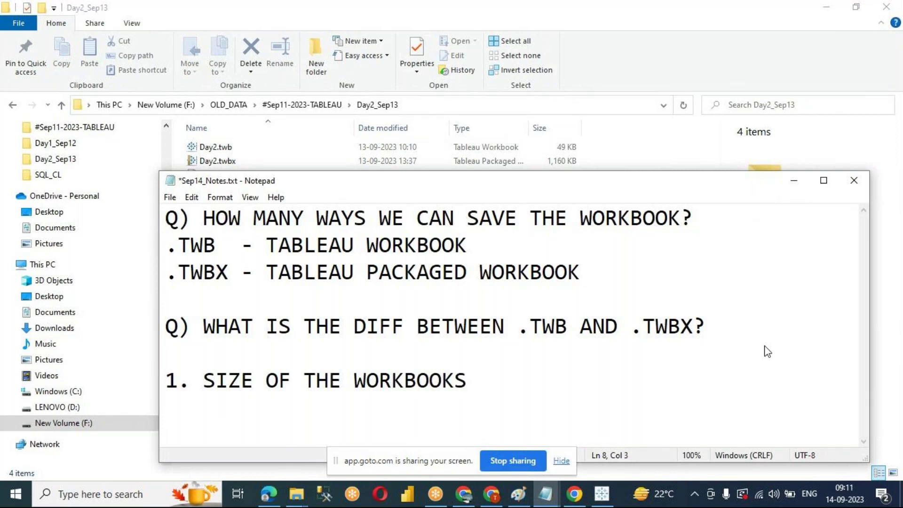
pyautogui.write('TWB IS S')
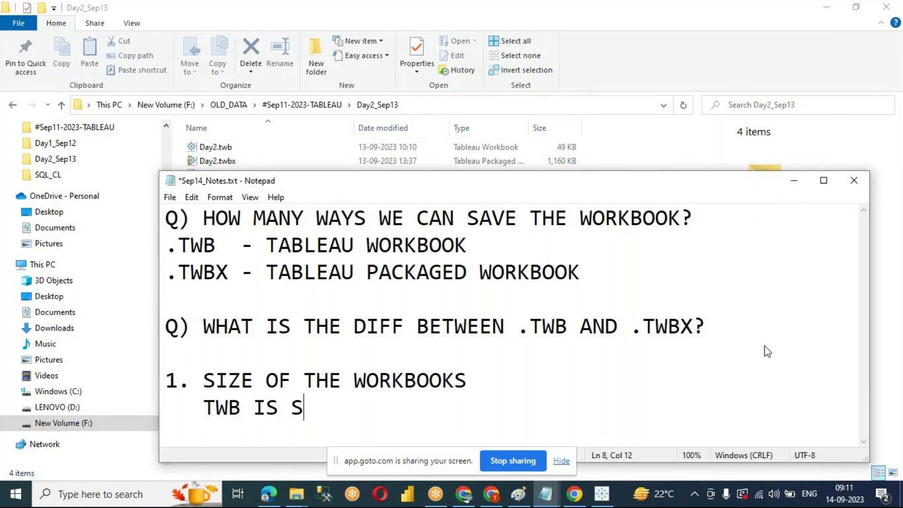
pyautogui.write('MALLER')
pyautogui.press('Return')
pyautogui.write('T')
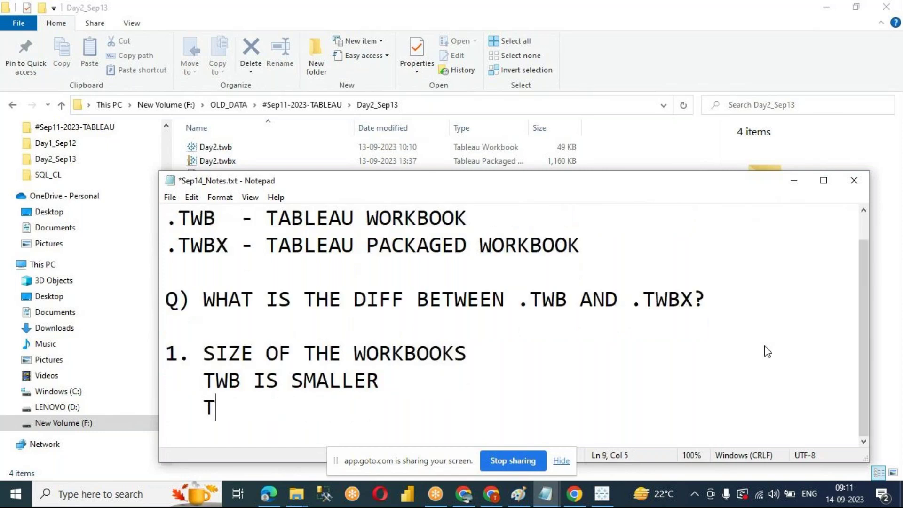
pyautogui.write('WBX IS BIG')
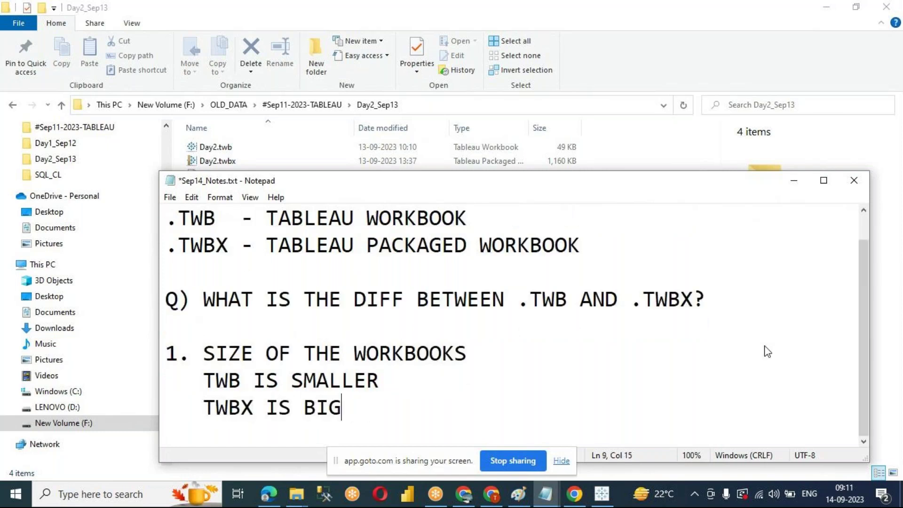
pyautogui.write('GER IN SIZE')
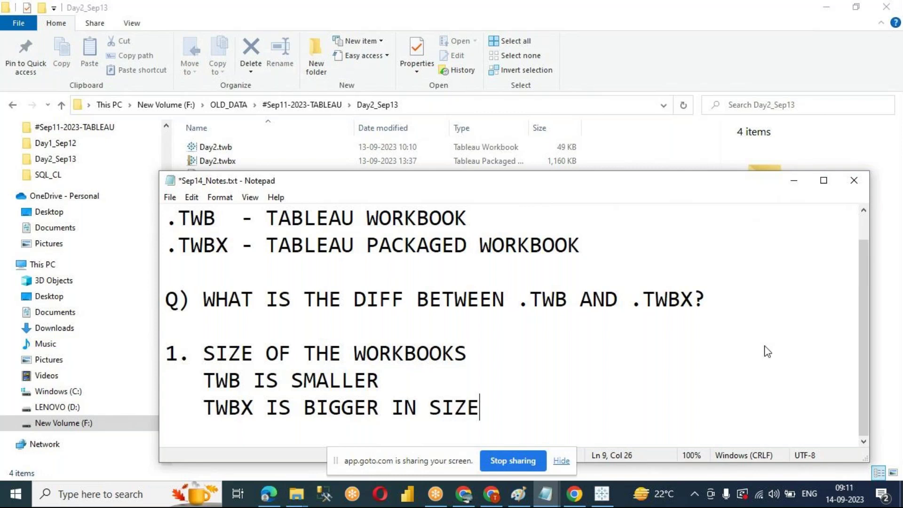
pyautogui.write('.')
pyautogui.press('Up')
pyautogui.press('Up')
pyautogui.press('Left')
pyautogui.press('Left')
pyautogui.press('Left')
pyautogui.press('Up')
pyautogui.press('Delete')
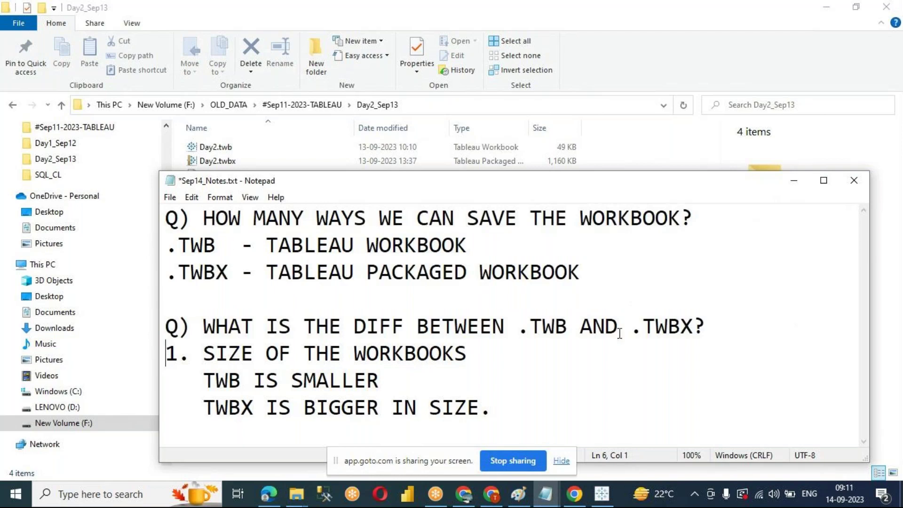
# Step: Add point 2: TWB does not store data while TWBX will
pyautogui.click(557, 408)
pyautogui.press('Return')
pyautogui.press('Return')
pyautogui.press('Return')
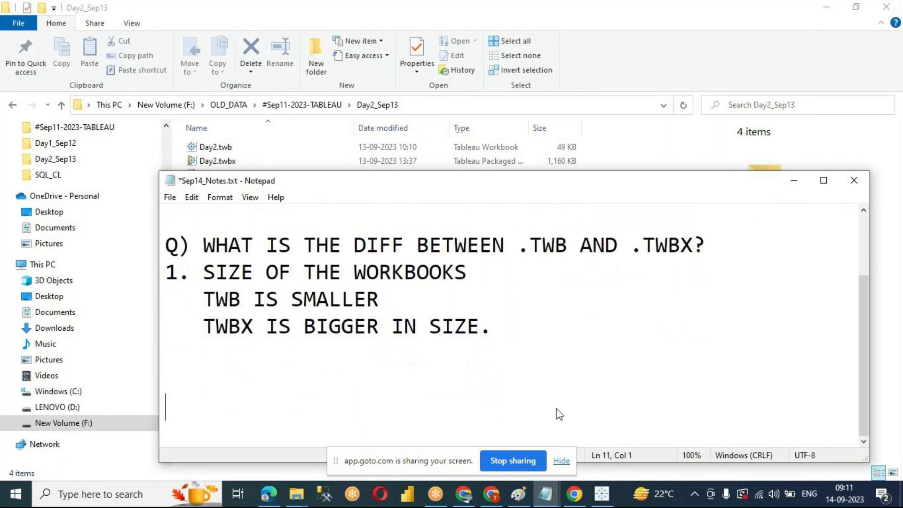
pyautogui.press('BackSpace')
pyautogui.press('BackSpace')
pyautogui.write('2.')
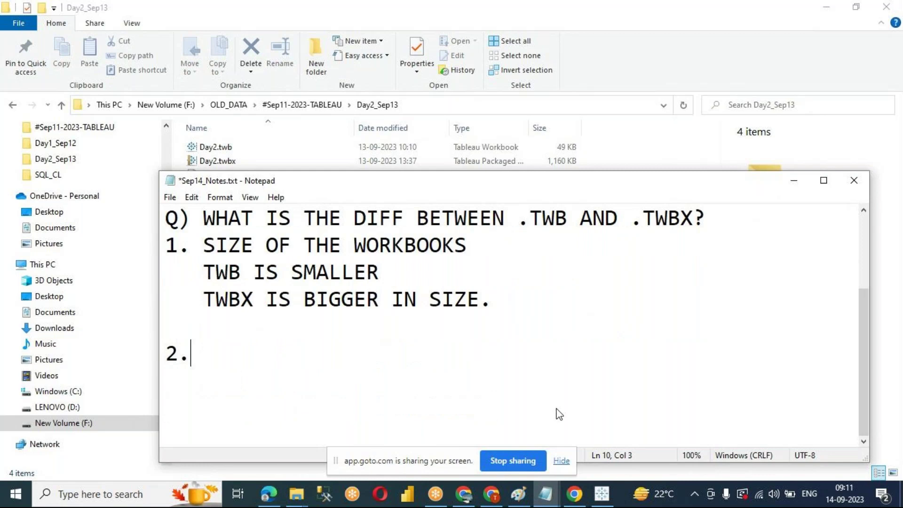
pyautogui.write(' TWB FILE ')
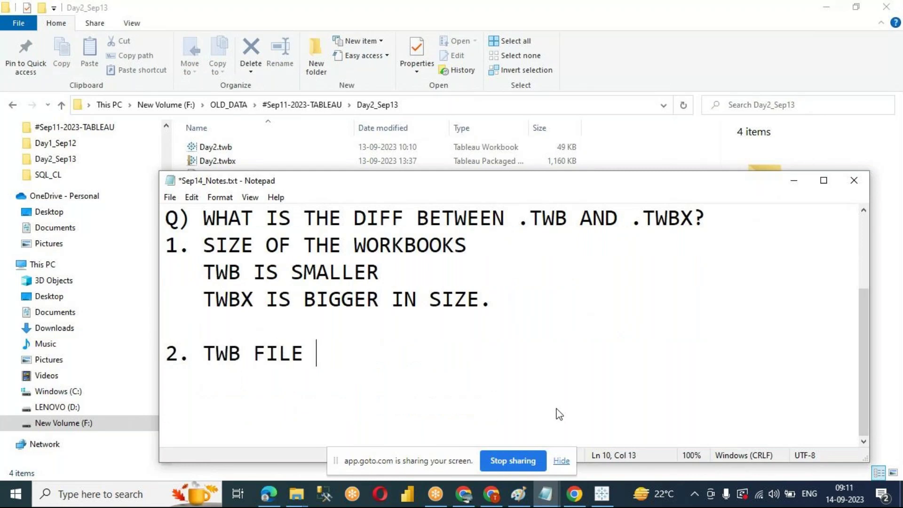
pyautogui.write('DOES NOT STORE ')
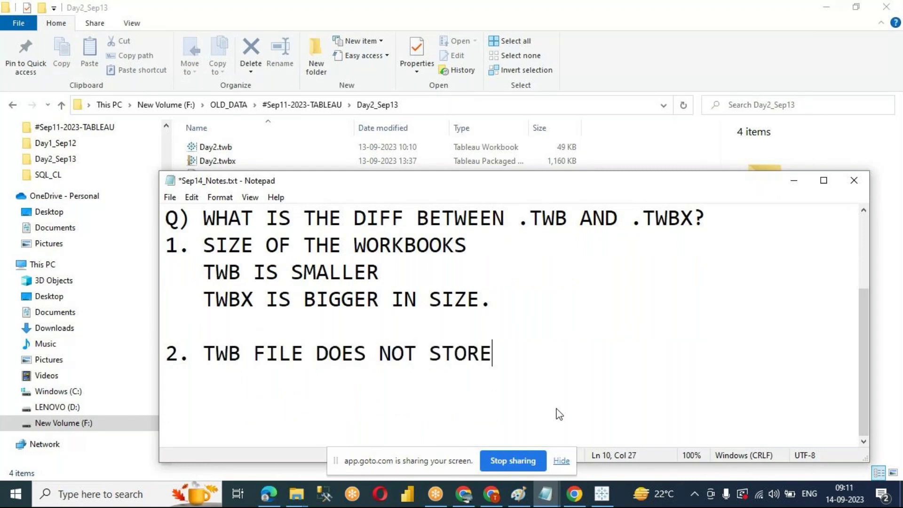
pyautogui.write('DATA')
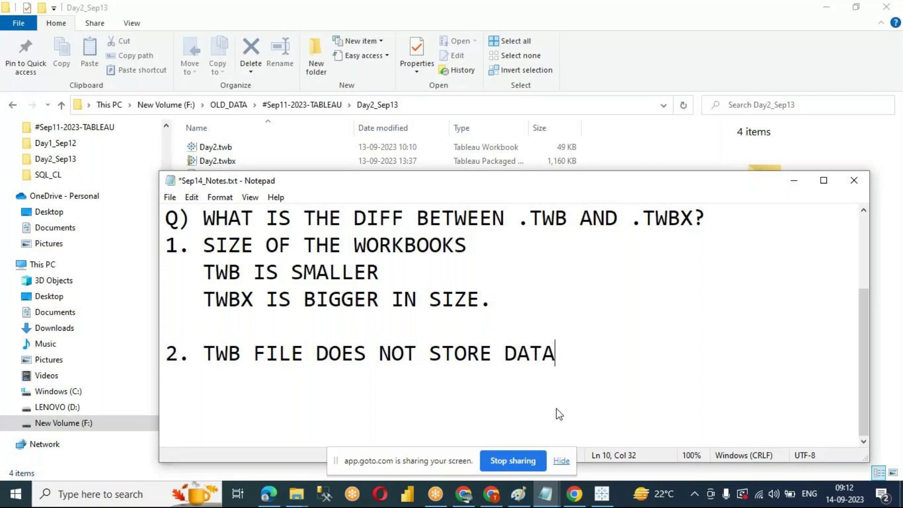
pyautogui.press('Return')
pyautogui.write('TWBX ')
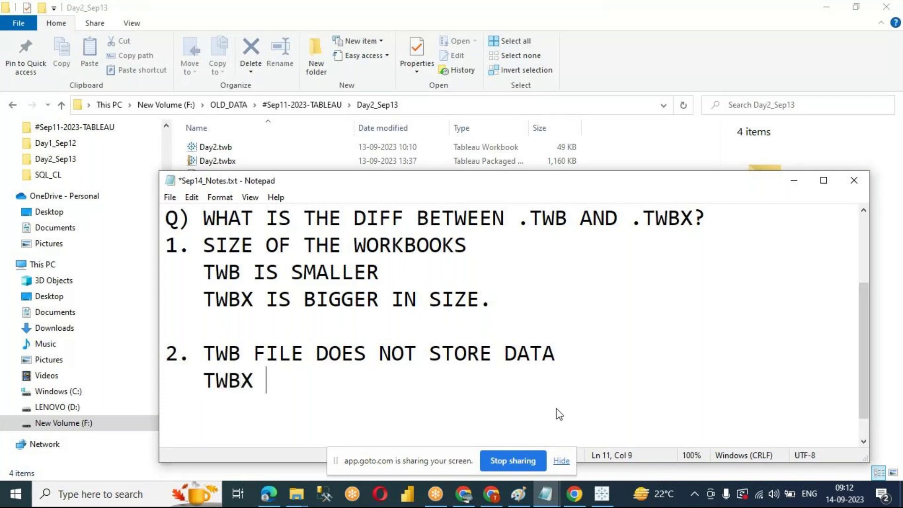
pyautogui.write('FILE ')
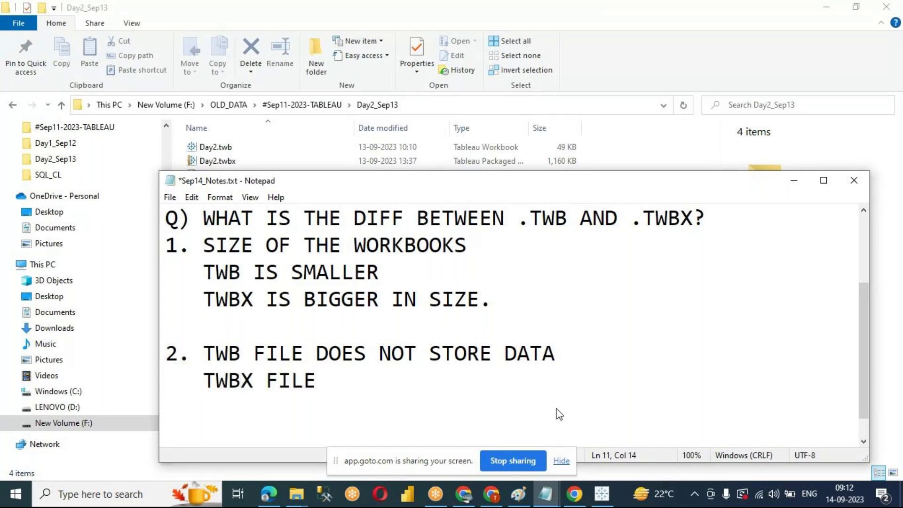
pyautogui.write('WILL STORE DATA.')
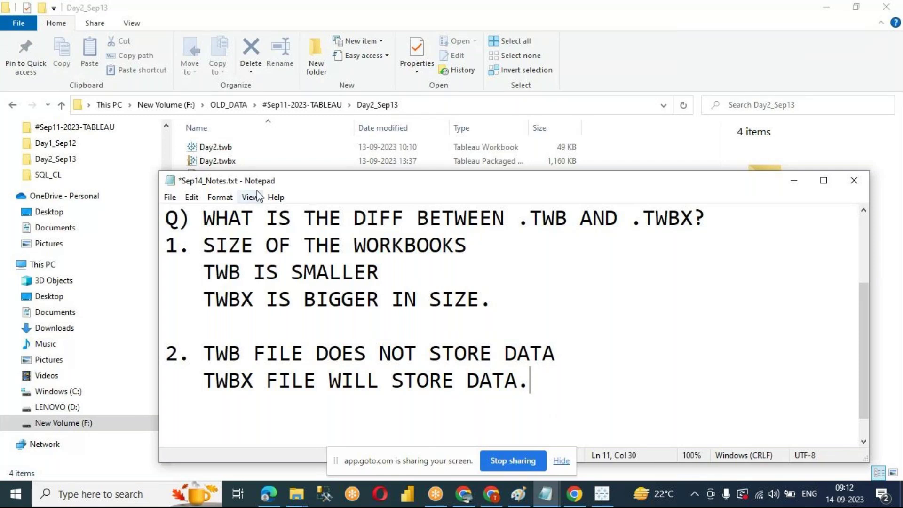
pyautogui.moveTo(265, 184); pyautogui.dragTo(271, 199)
# Step: Compare the file sizes of Day2.twbx and Day2.twb in the folder, then return to Notepad
pyautogui.click(242, 160)
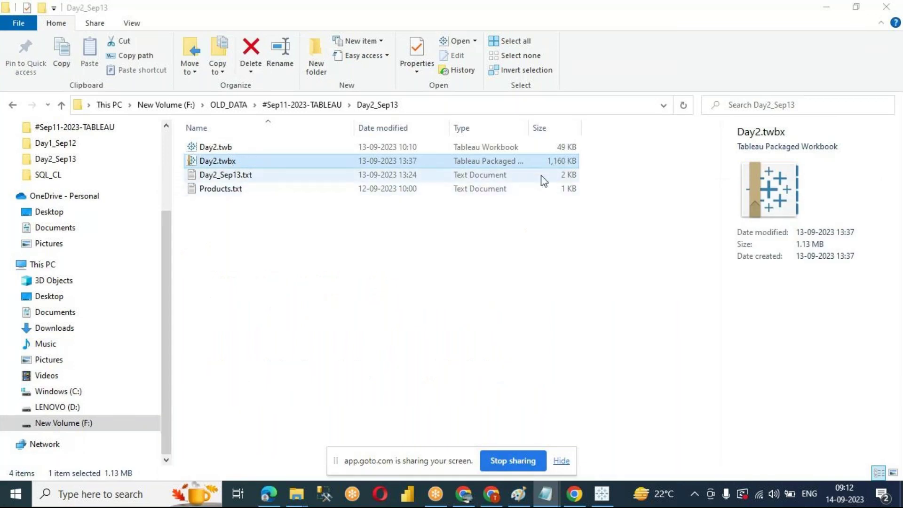
pyautogui.click(231, 149)
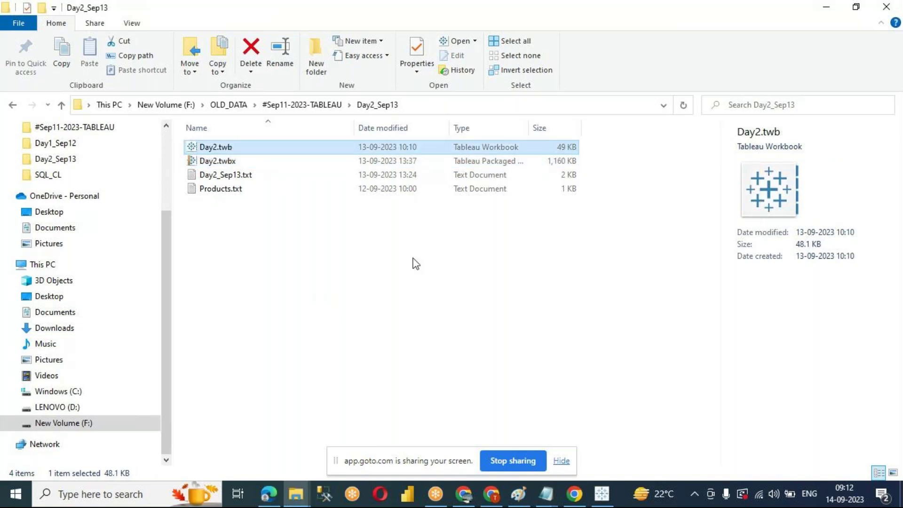
pyautogui.hotkey('alt', 'Tab')
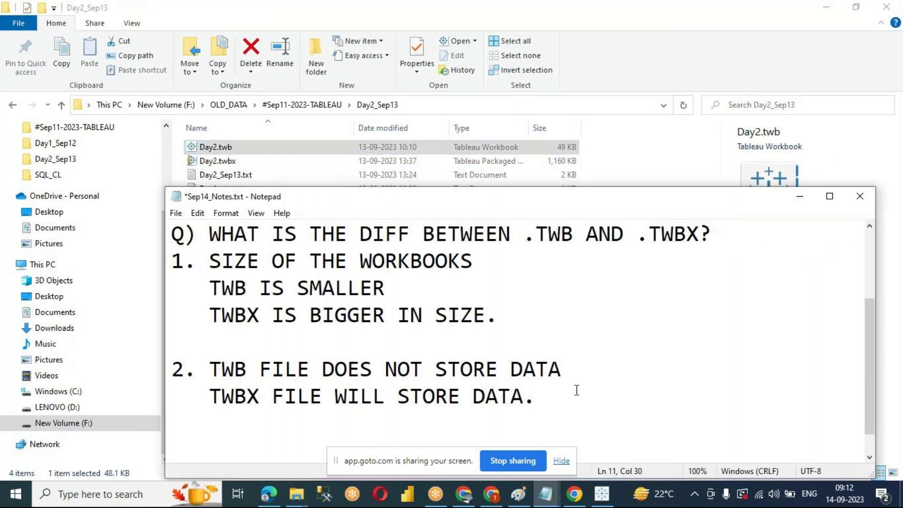
# Step: Add 'JUST REFERENCES THE DATA.' under point 2 and highlight TWBX on the last line
pyautogui.click(576, 367)
pyautogui.press('Return')
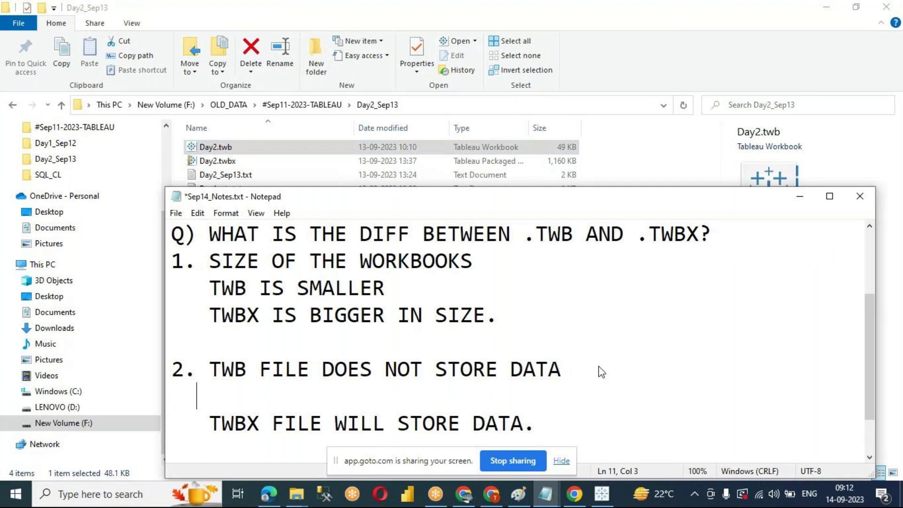
pyautogui.write('TW')
pyautogui.write('B')
pyautogui.write(' FIL')
pyautogui.write('E UST')
pyautogui.press('BackSpace')
pyautogui.press('BackSpace')
pyautogui.press('BackSpace')
pyautogui.write('J')
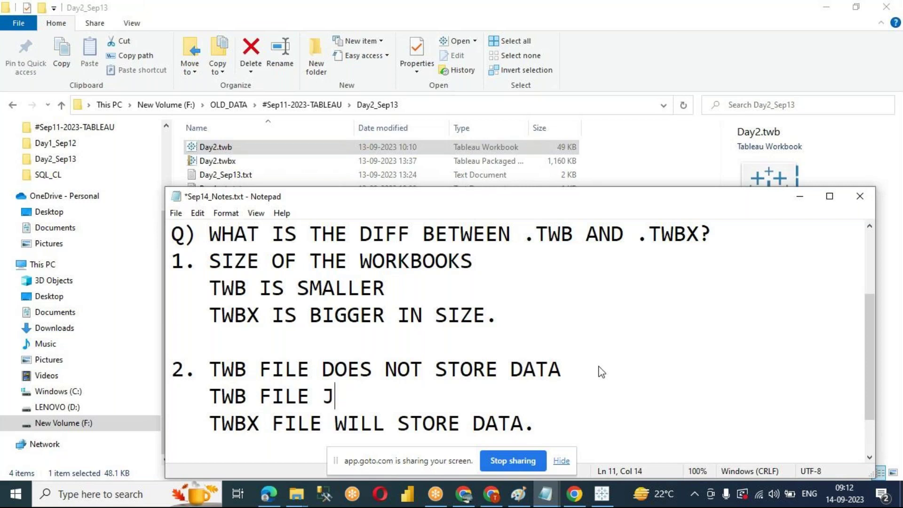
pyautogui.write('UST REFERENCES TH')
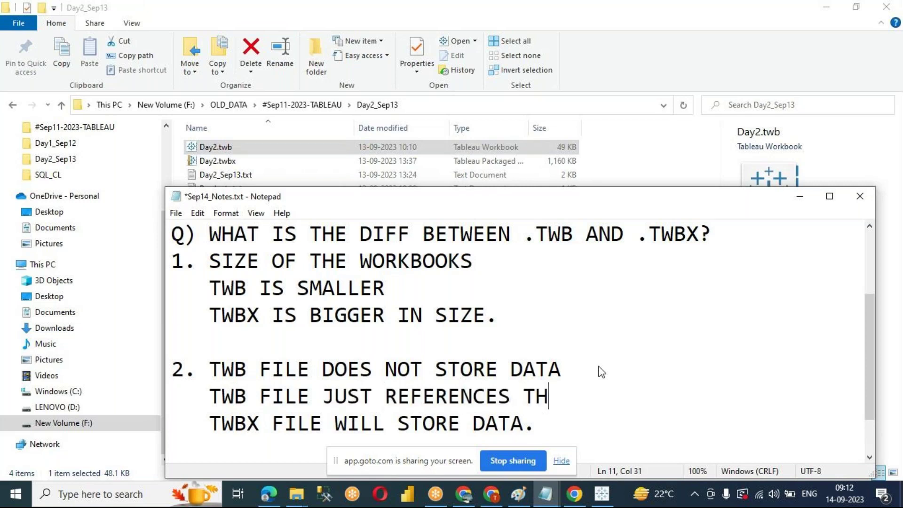
pyautogui.write('E DATA.')
pyautogui.press('Return')
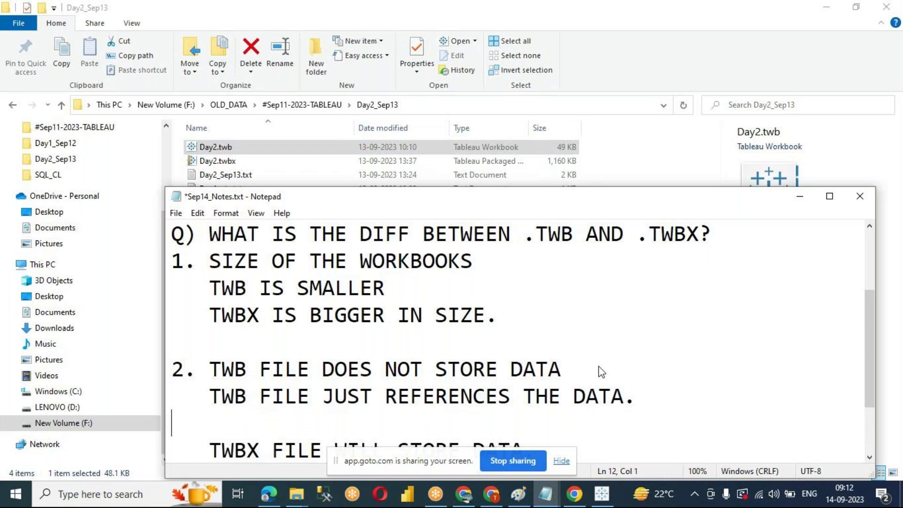
pyautogui.scroll(-1, 583, 309)
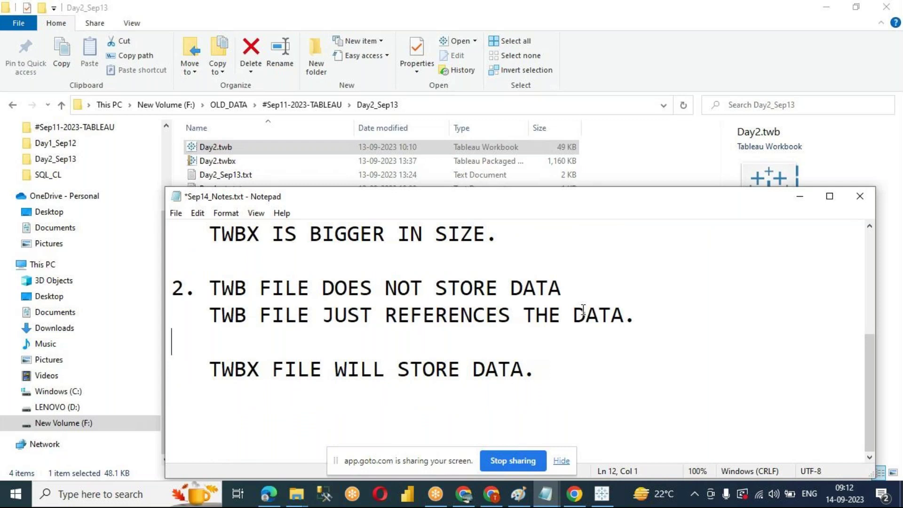
pyautogui.moveTo(209, 369)
pyautogui.mouseDown()
pyautogui.moveTo(269, 371)
pyautogui.moveTo(256, 371)
pyautogui.mouseUp()
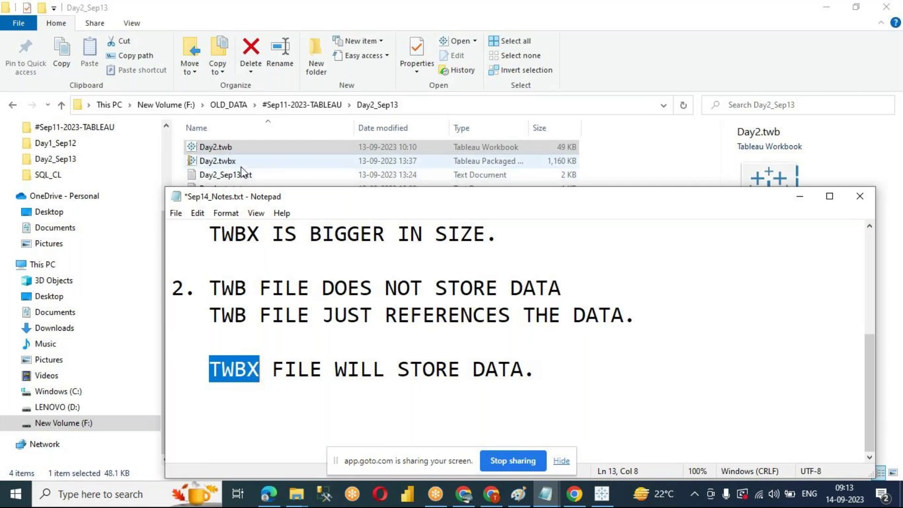
pyautogui.click(507, 14)
# Step: Copy Day2.twb and Day2.twbx from Day2_Sep13 into the Day3_Sep14 folder
pyautogui.click(293, 296)
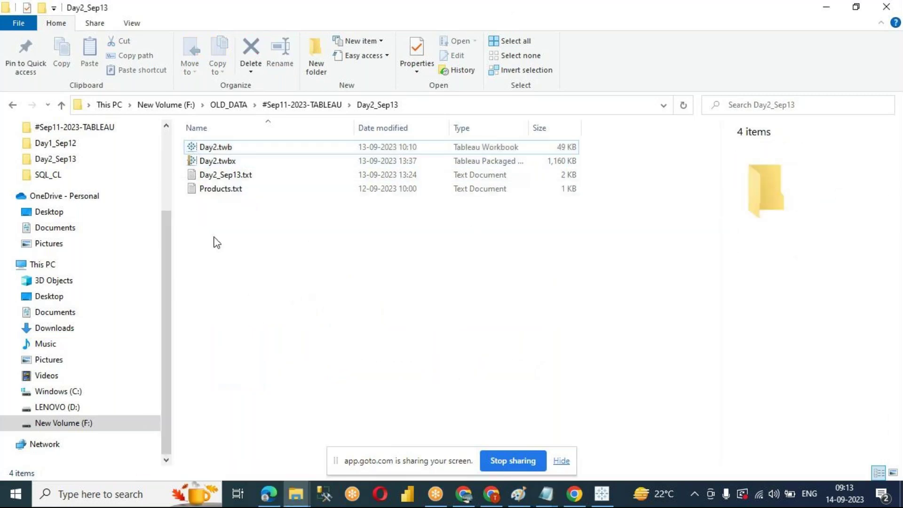
pyautogui.click(218, 149)
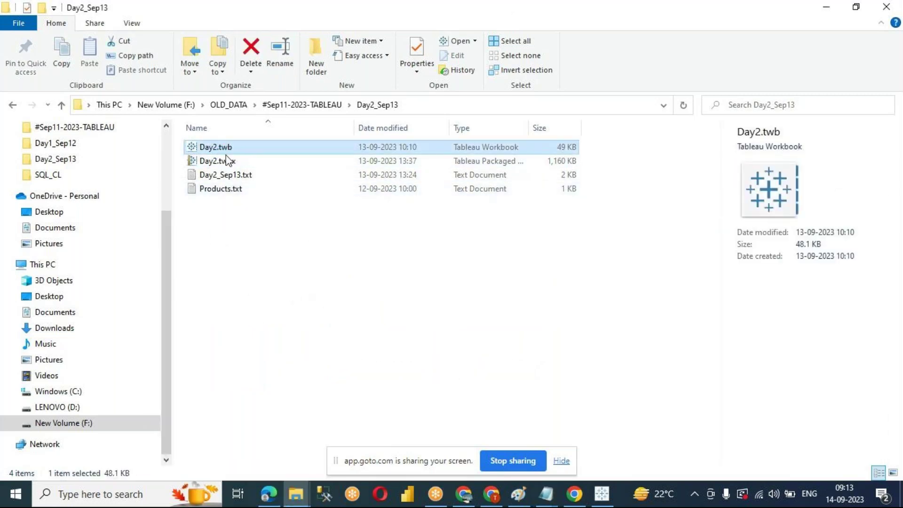
pyautogui.keyDown('ctrl'); pyautogui.click(228, 163); pyautogui.keyUp('ctrl')
pyautogui.hotkey('ctrl', 'c')
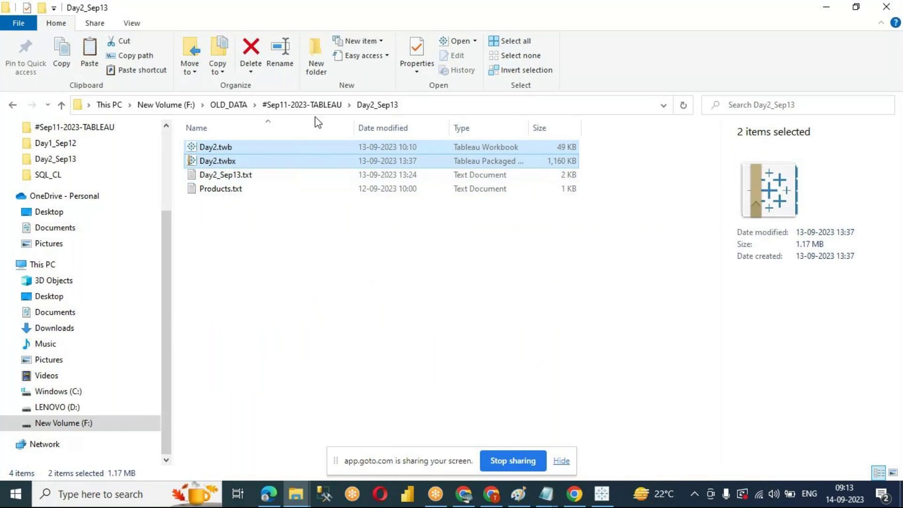
pyautogui.click(309, 104)
pyautogui.click(233, 191)
pyautogui.doubleClick(235, 196)
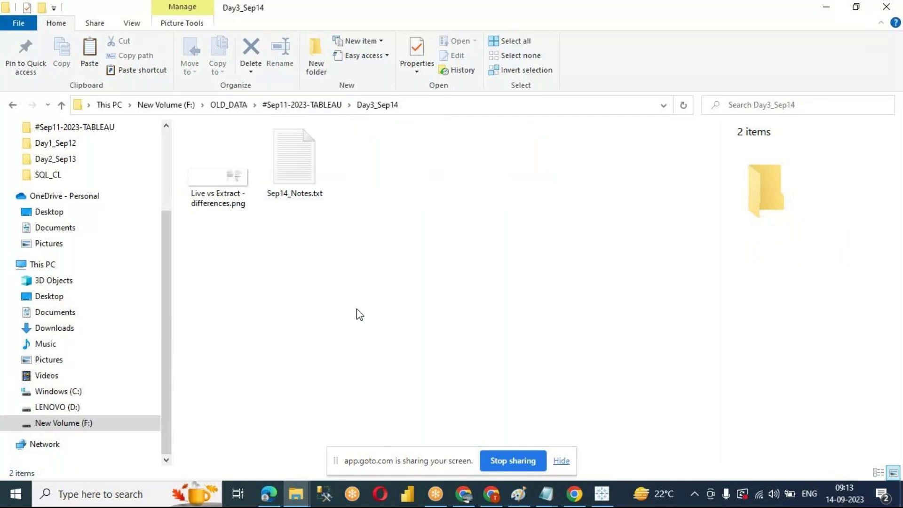
pyautogui.hotkey('ctrl', 'v')
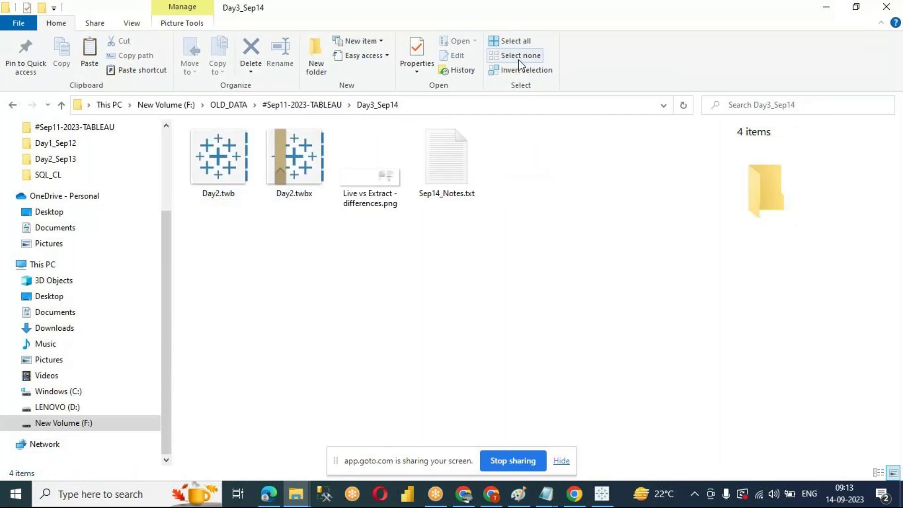
# Step: Show Day3_Sep14 in Details view and select Day2.twb
pyautogui.click(146, 25)
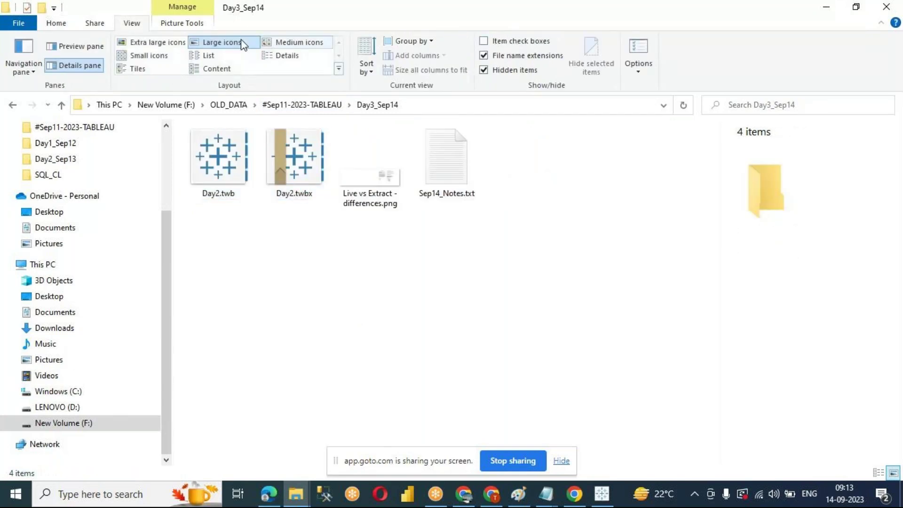
pyautogui.click(278, 55)
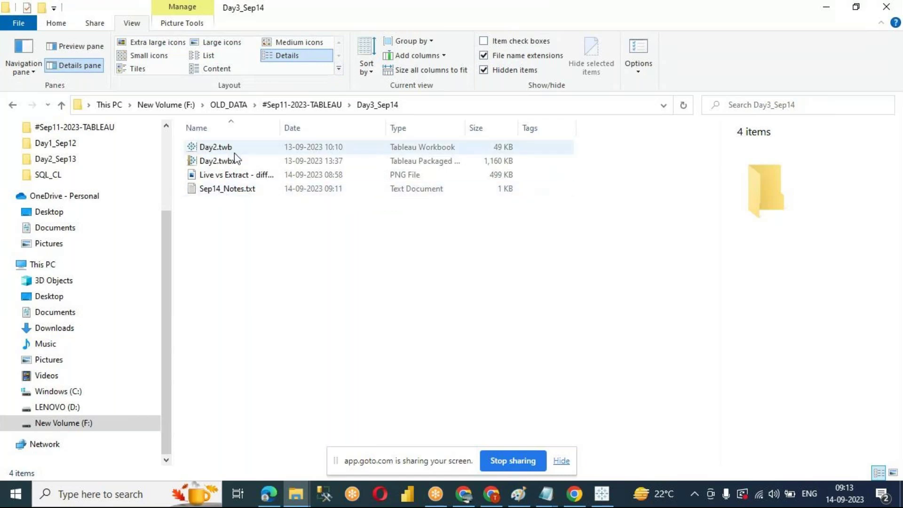
pyautogui.click(217, 148)
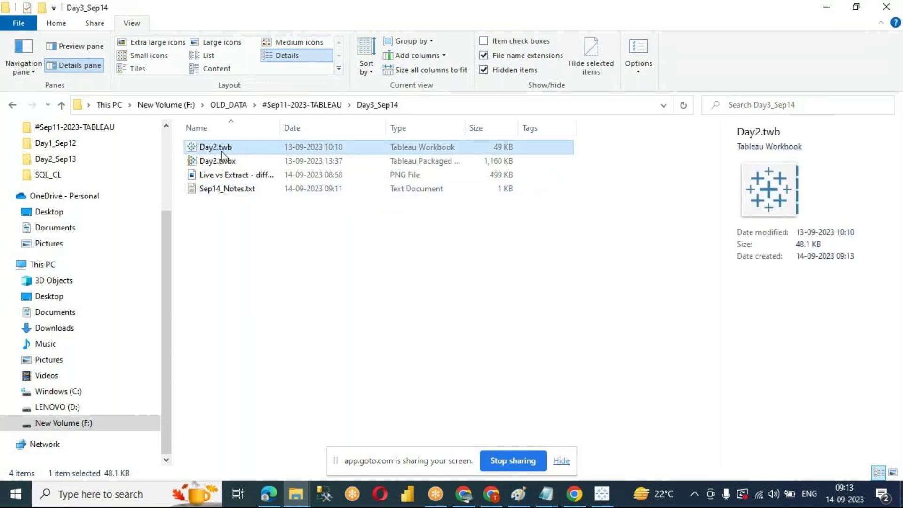
# Step: Open Day2.twb from Day3_Sep14 with Notepad to view its XML contents
pyautogui.rightClick(222, 155)
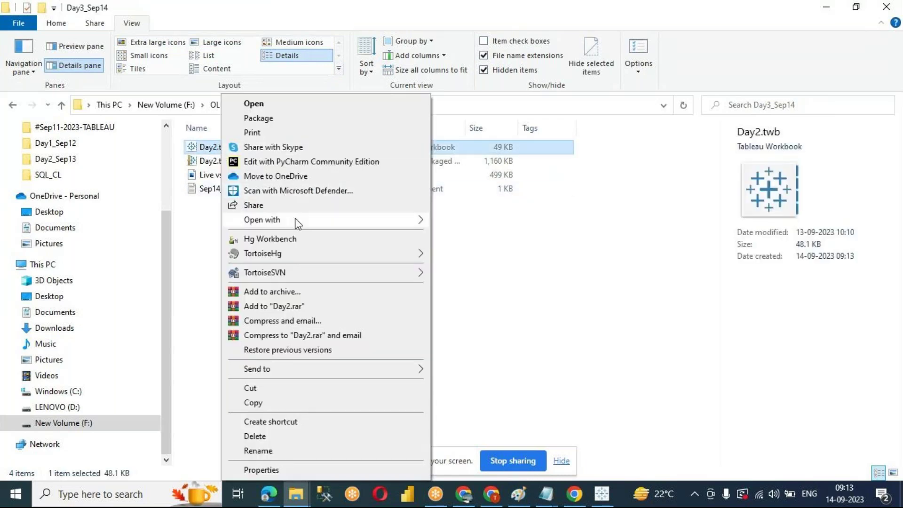
pyautogui.moveTo(262, 220)
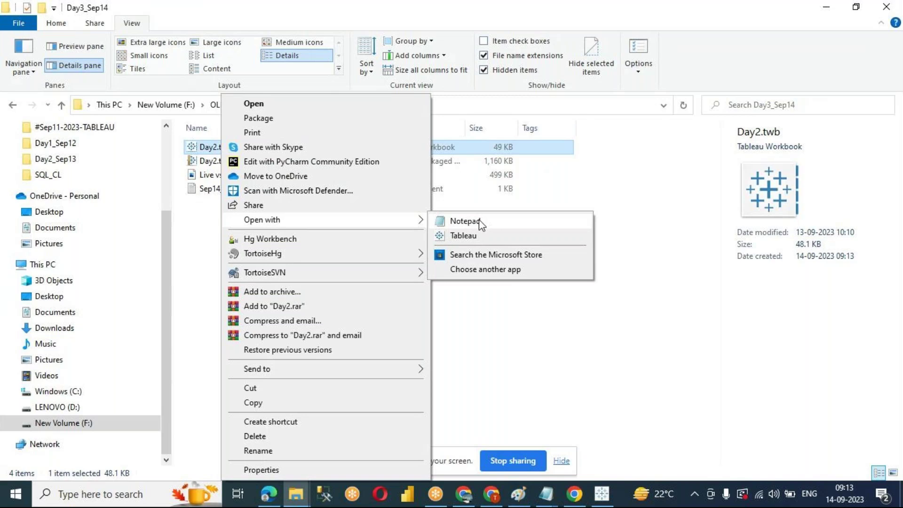
pyautogui.click(481, 223)
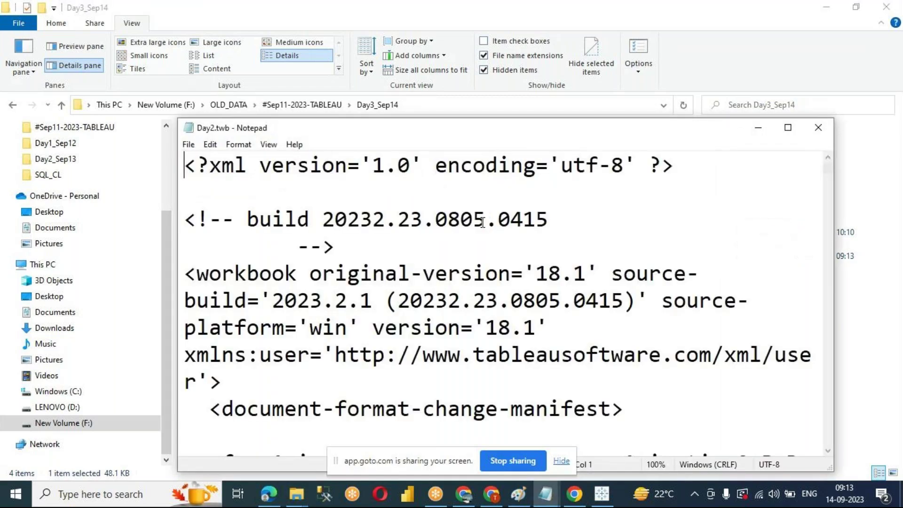
# Step: Maximize Notepad and highlight the Products connection's Day2_Sep13 directory path
pyautogui.moveTo(511, 126)
pyautogui.mouseDown()
pyautogui.moveTo(459, 98)
pyautogui.moveTo(433, 65)
pyautogui.mouseUp()
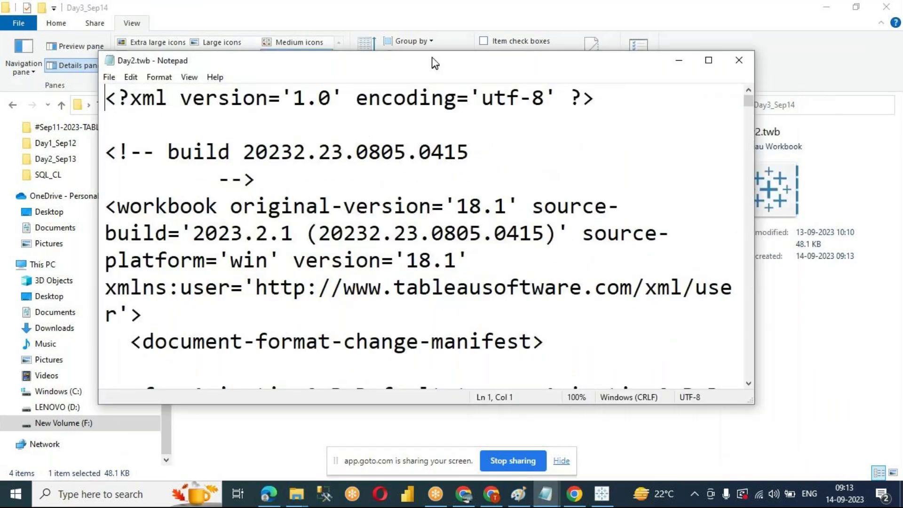
pyautogui.doubleClick(435, 63)
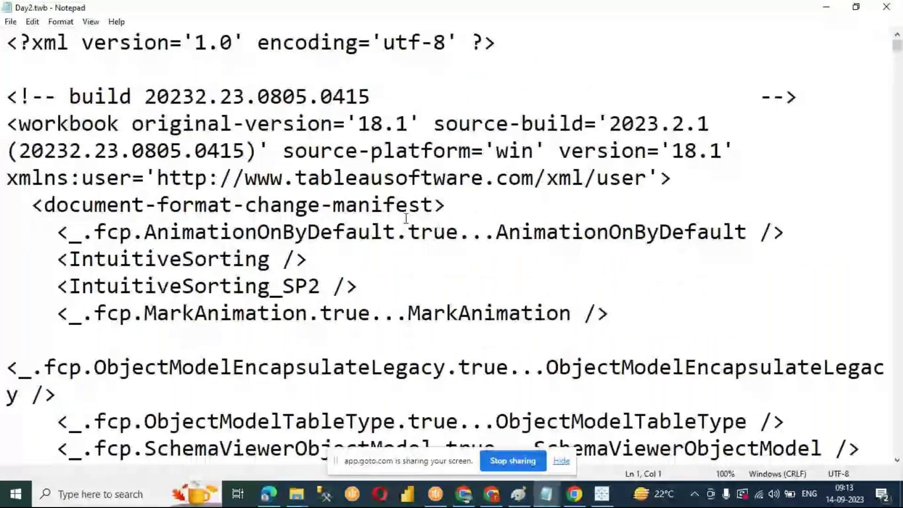
pyautogui.keyDown('ctrl'); pyautogui.scroll(-1, 406, 219); pyautogui.keyUp('ctrl')
pyautogui.keyDown('ctrl'); pyautogui.scroll(-1, 440, 216); pyautogui.keyUp('ctrl')
pyautogui.keyDown('ctrl'); pyautogui.scroll(-1, 442, 213); pyautogui.keyUp('ctrl')
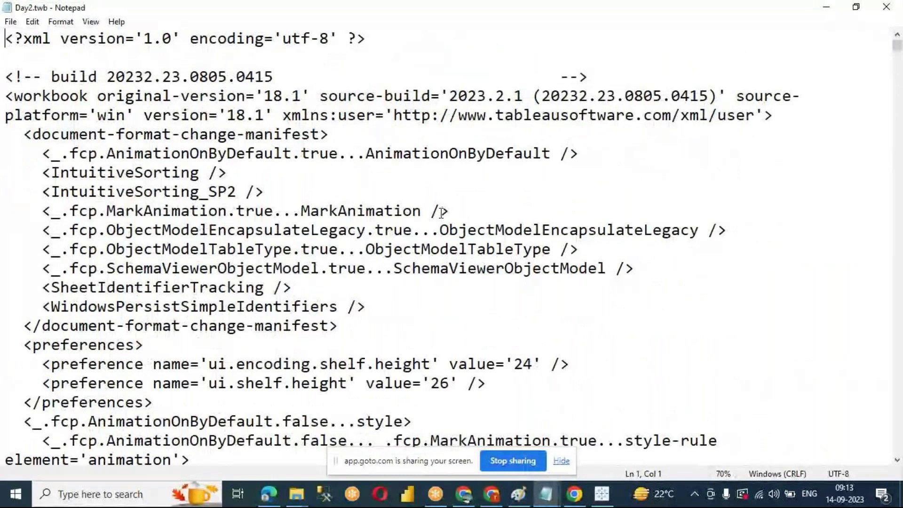
pyautogui.scroll(-8, 442, 211)
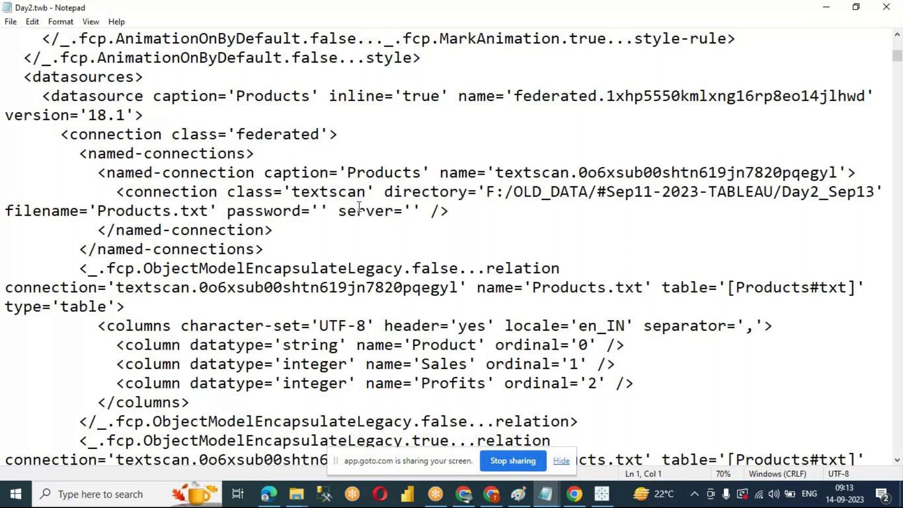
pyautogui.moveTo(486, 192); pyautogui.dragTo(875, 192)
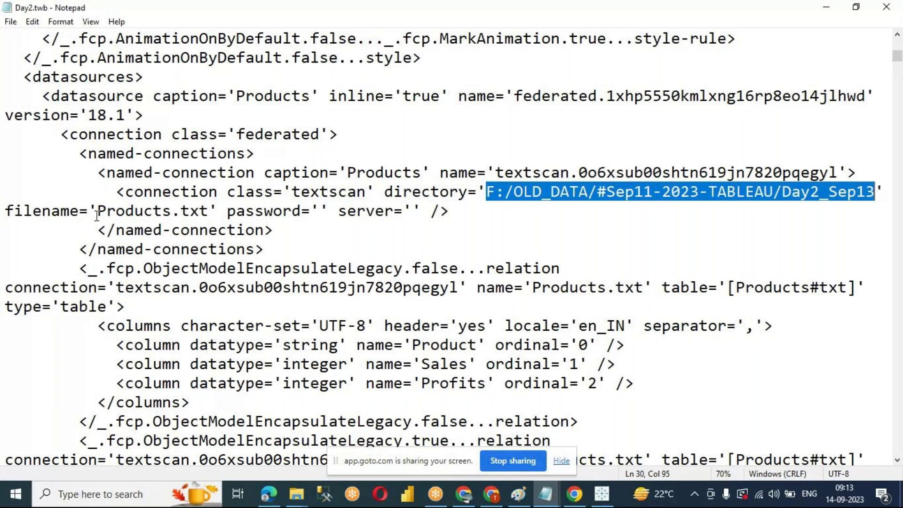
pyautogui.click(487, 192)
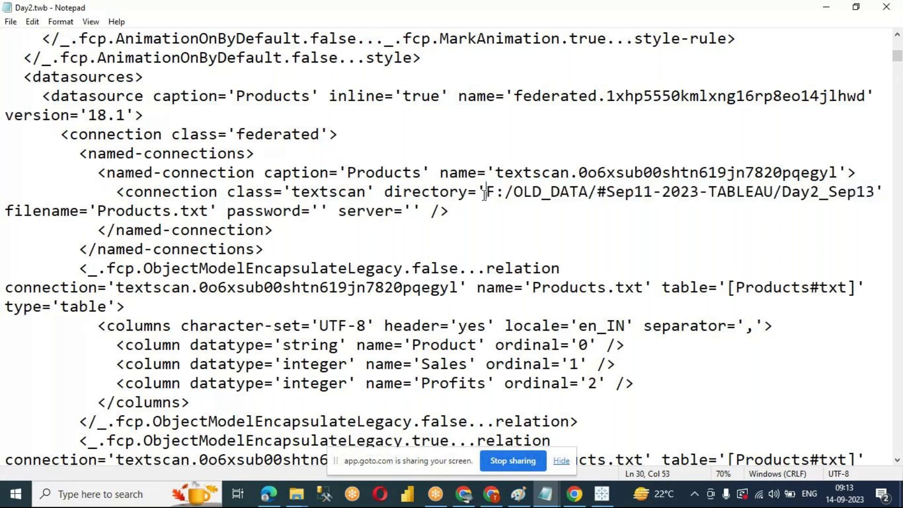
pyautogui.moveTo(487, 192); pyautogui.dragTo(875, 192)
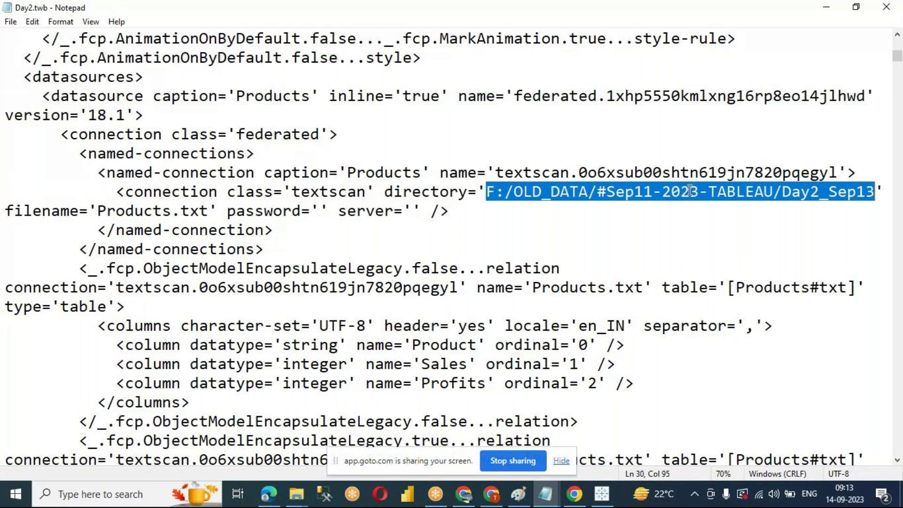
pyautogui.scroll(-6, 565, 283)
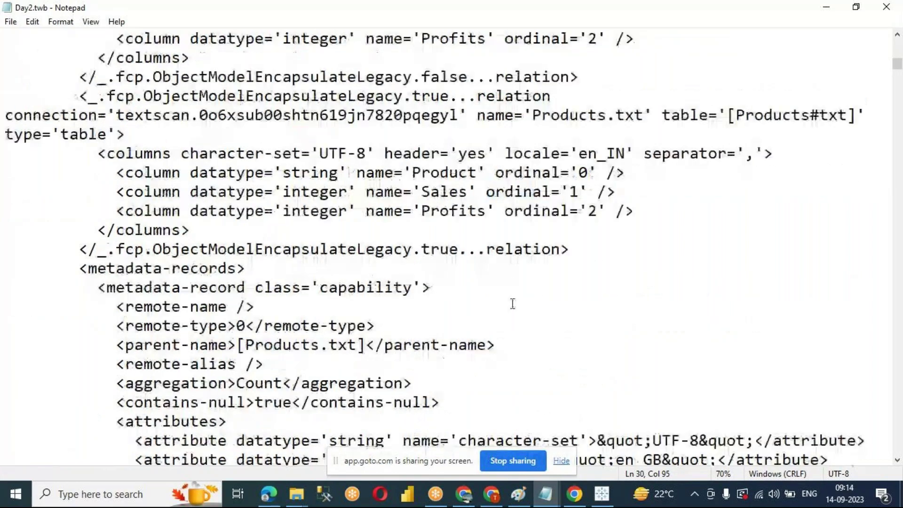
pyautogui.scroll(-1, 513, 303)
pyautogui.scroll(-3, 512, 304)
pyautogui.scroll(-2, 512, 305)
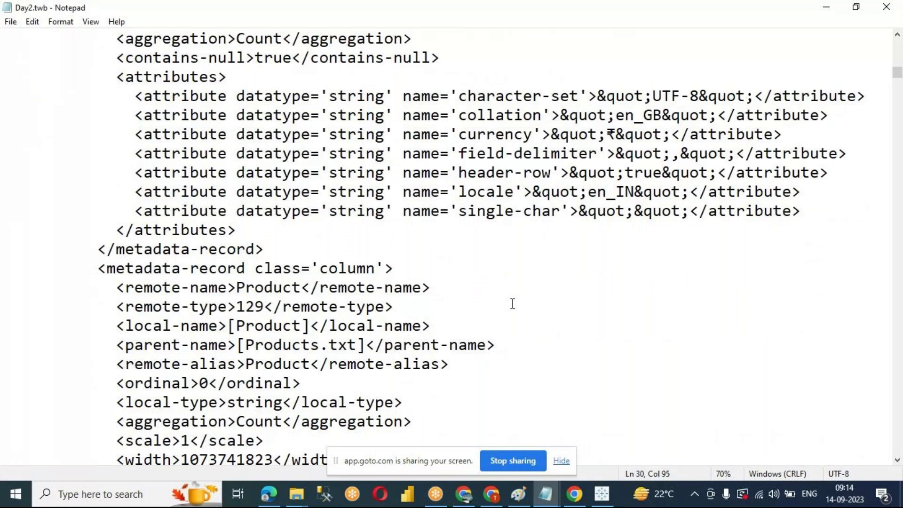
pyautogui.scroll(-4, 513, 304)
pyautogui.scroll(-3, 509, 304)
pyautogui.scroll(-5, 510, 304)
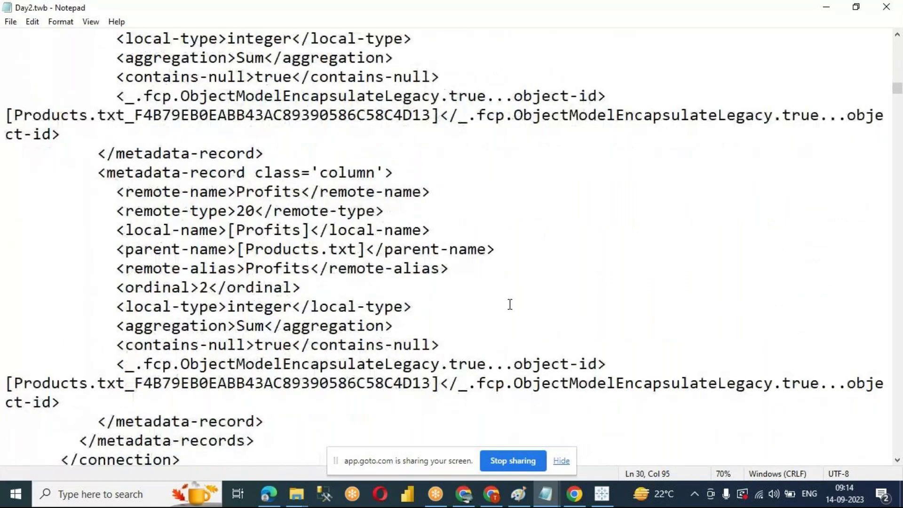
pyautogui.scroll(-3, 509, 304)
pyautogui.scroll(1, 507, 305)
pyautogui.scroll(2, 507, 305)
pyautogui.doubleClick(248, 268)
pyautogui.scroll(2, 318, 248)
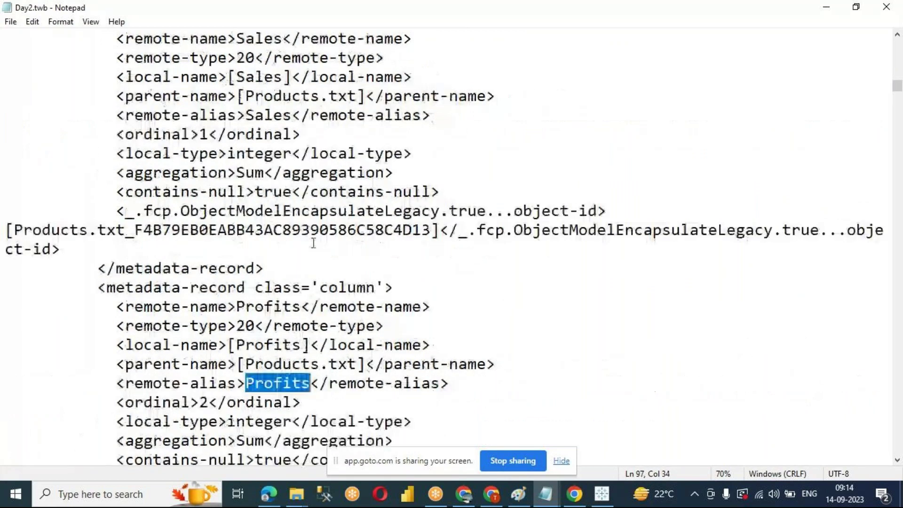
pyautogui.scroll(2, 268, 215)
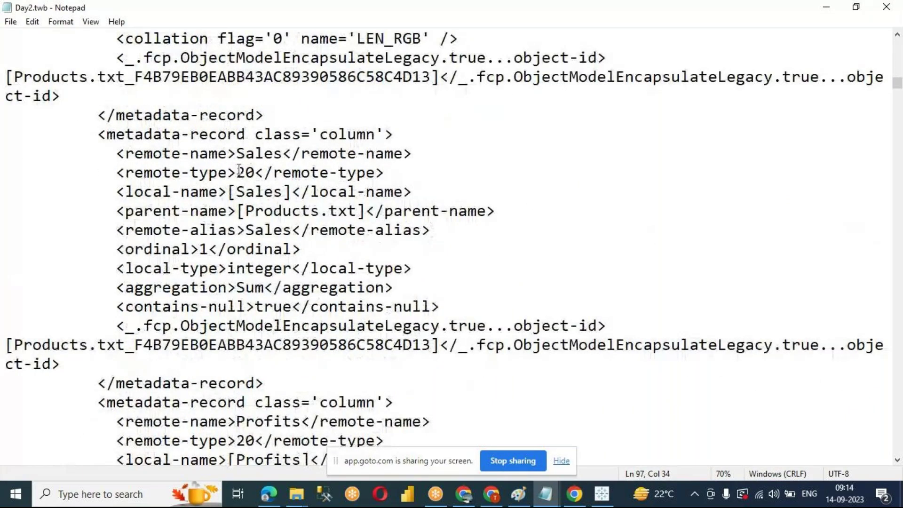
pyautogui.moveTo(235, 153); pyautogui.dragTo(291, 154)
pyautogui.scroll(3, 296, 231)
pyautogui.scroll(2, 297, 231)
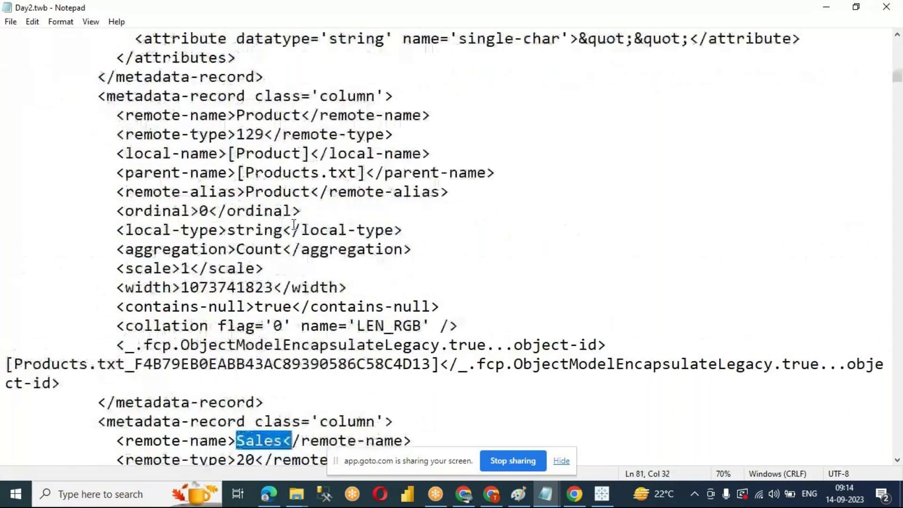
pyautogui.moveTo(245, 193); pyautogui.dragTo(311, 192)
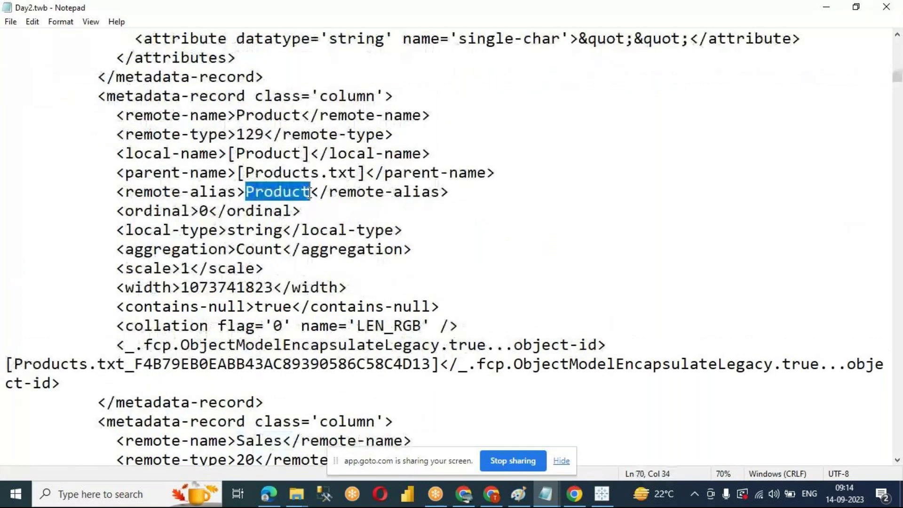
pyautogui.scroll(-9, 316, 255)
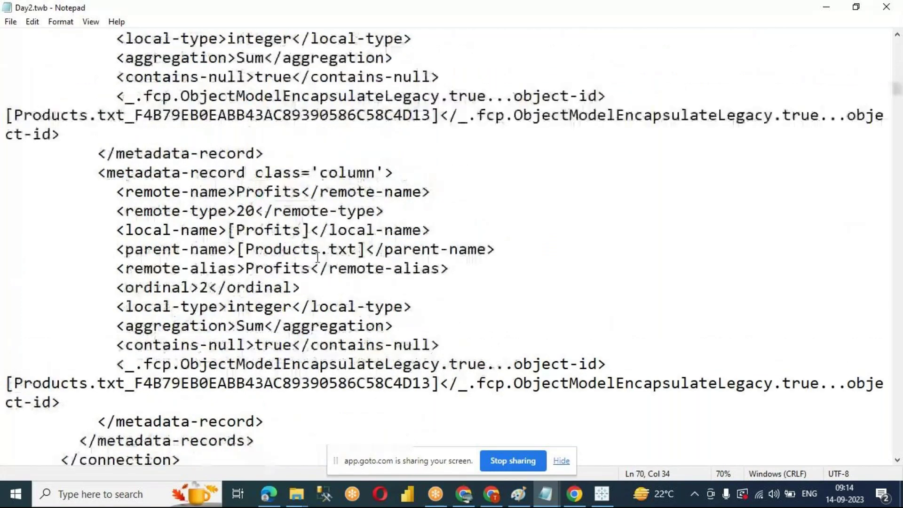
pyautogui.scroll(-5, 315, 255)
pyautogui.scroll(-7, 317, 257)
pyautogui.scroll(-3, 319, 258)
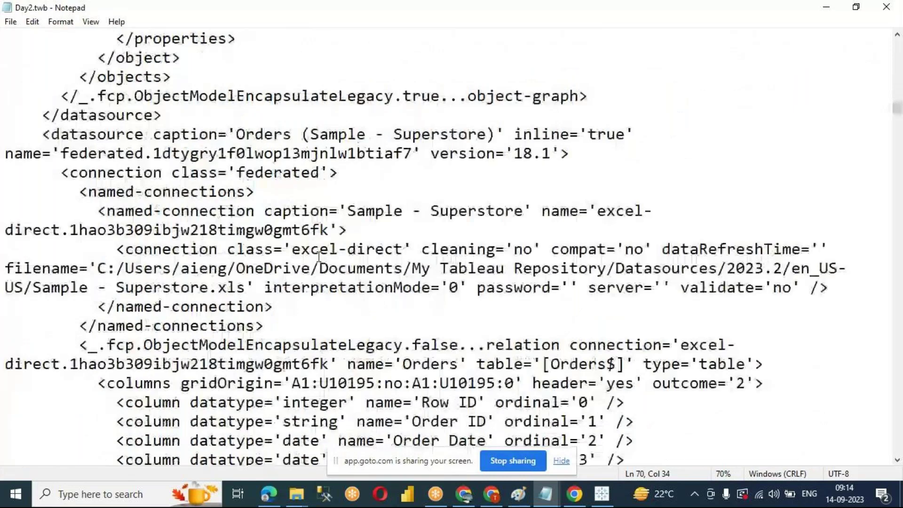
pyautogui.scroll(-4, 321, 258)
pyautogui.scroll(-3, 325, 260)
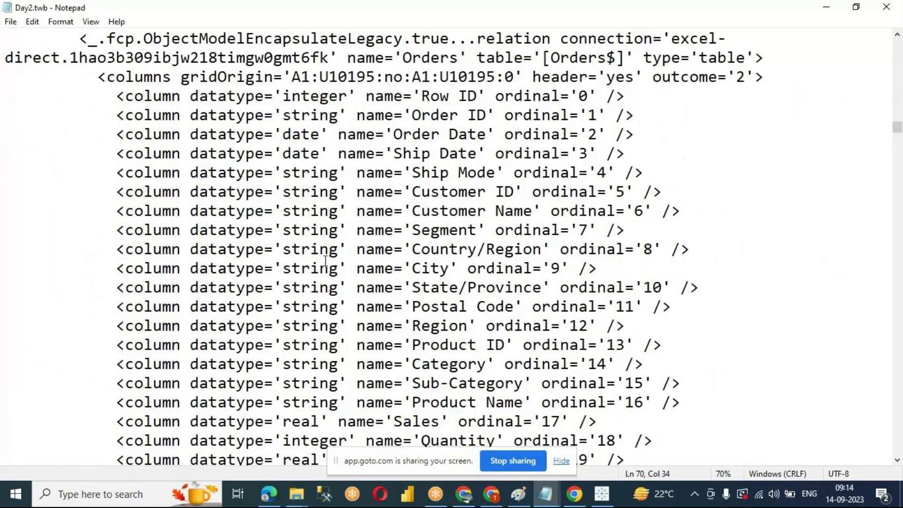
pyautogui.scroll(-5, 326, 262)
pyautogui.scroll(-2, 326, 262)
pyautogui.scroll(-4, 326, 262)
pyautogui.scroll(-2, 326, 262)
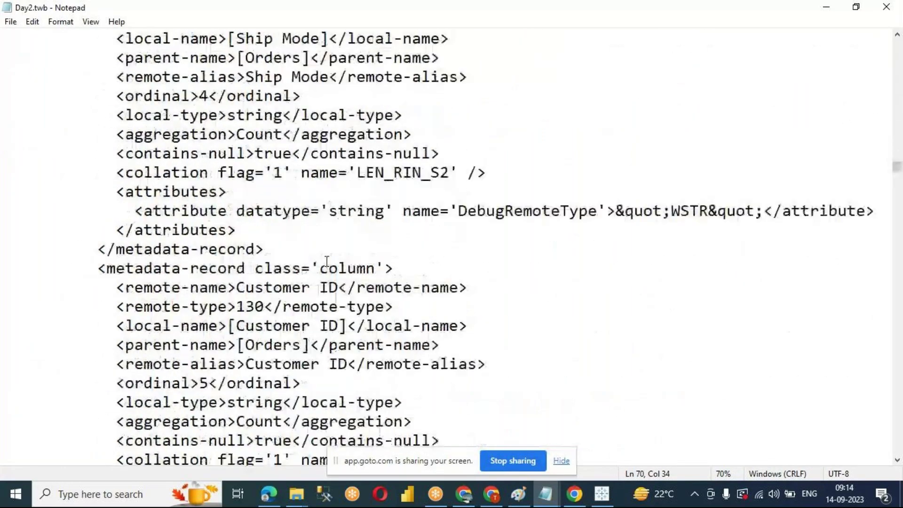
pyautogui.scroll(-1, 326, 262)
pyautogui.scroll(-10, 326, 262)
pyautogui.scroll(-5, 326, 262)
pyautogui.scroll(-3, 326, 262)
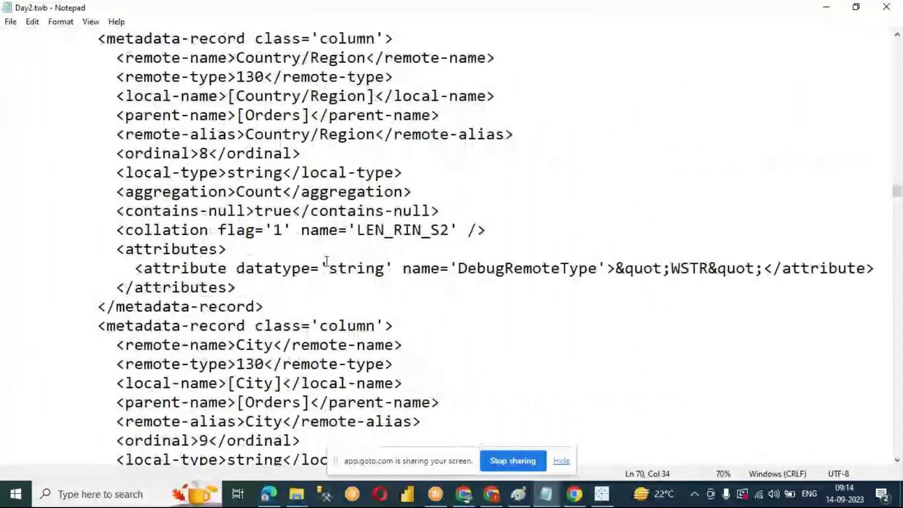
pyautogui.click(887, 9)
# Step: Duplicate Day2.twbx and rename the copy 'Day2 - Copy.zip', accepting the extension change
pyautogui.click(227, 164)
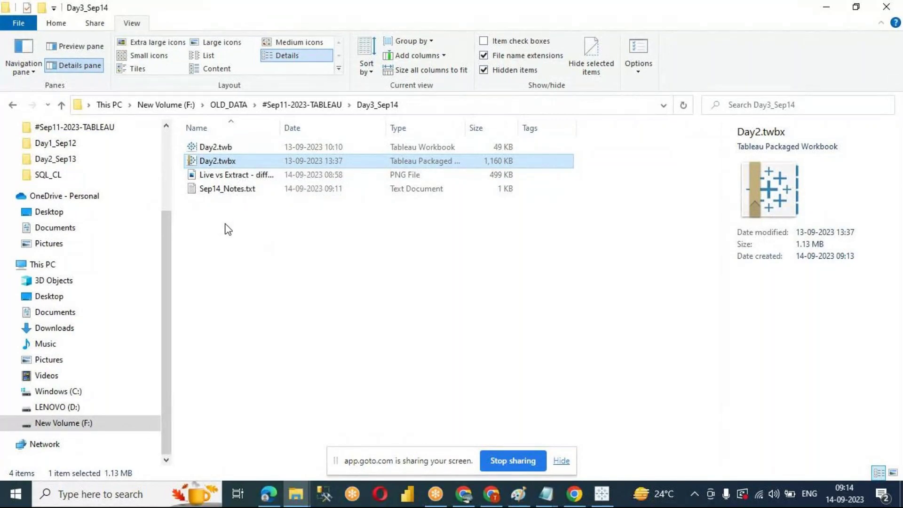
pyautogui.hotkey('ctrl', 'v')
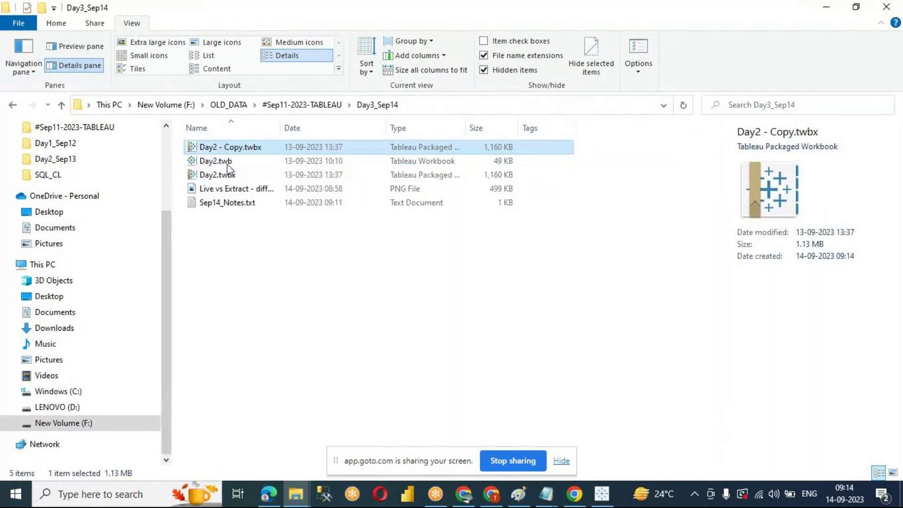
pyautogui.click(232, 147)
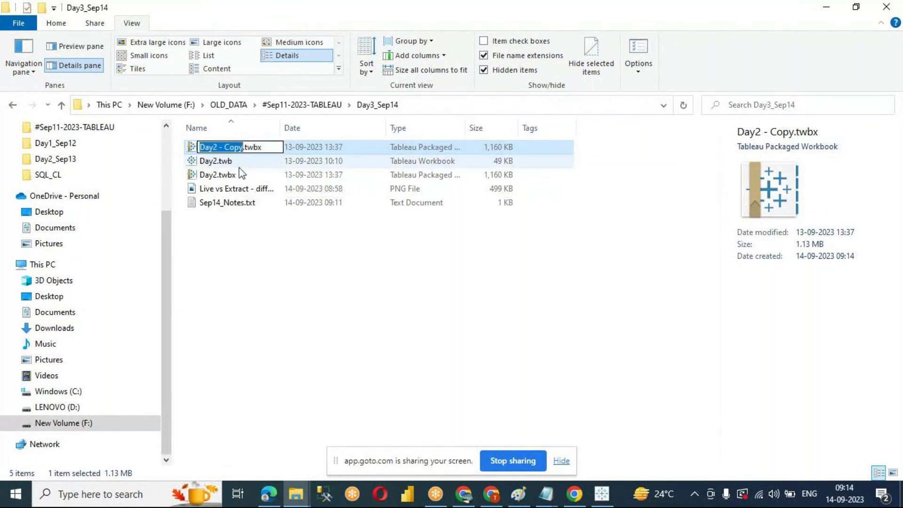
pyautogui.click(246, 146)
pyautogui.moveTo(246, 146); pyautogui.dragTo(282, 147)
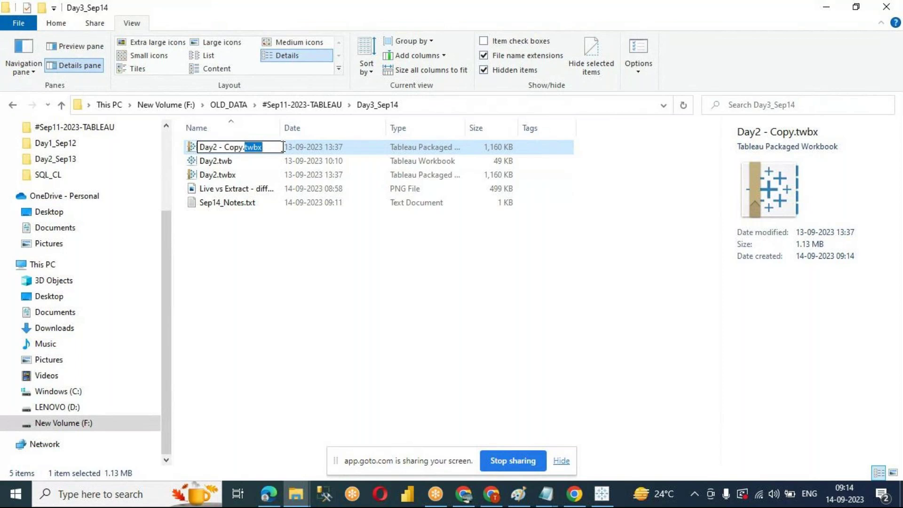
pyautogui.press('BackSpace')
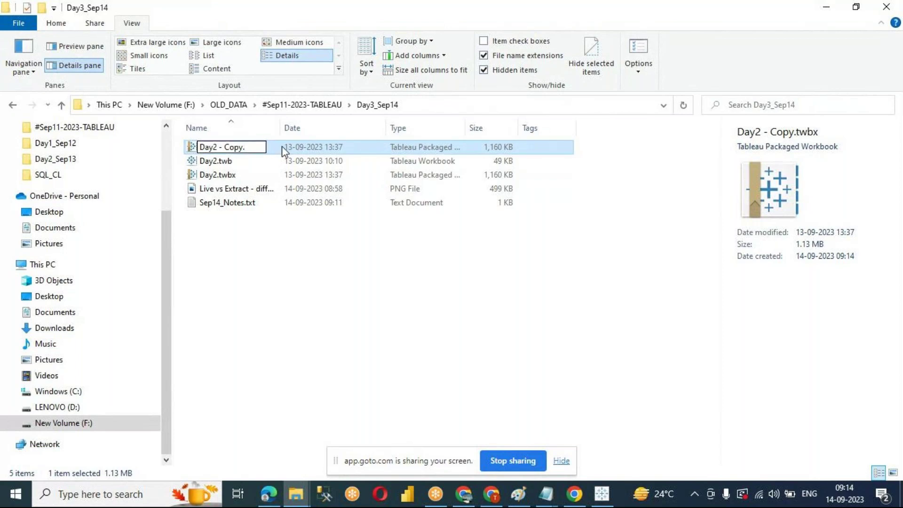
pyautogui.write('zip')
pyautogui.press('Return')
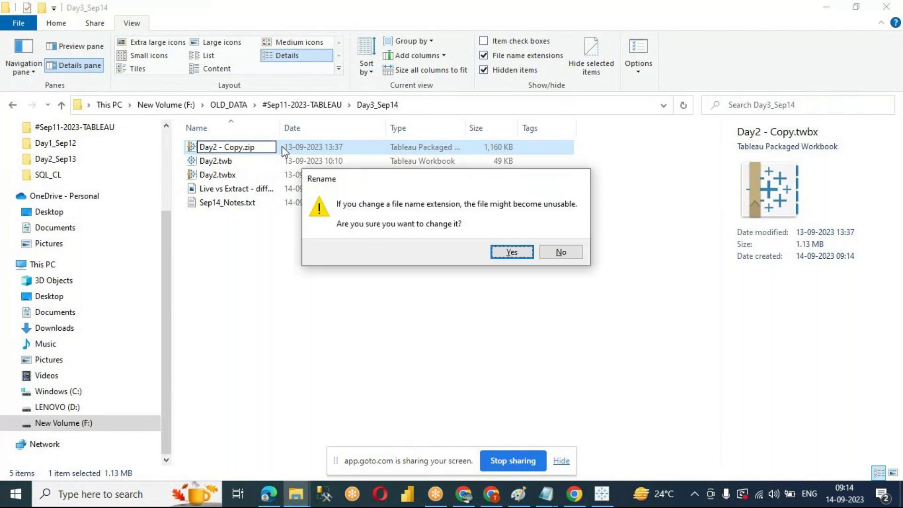
pyautogui.press('Return')
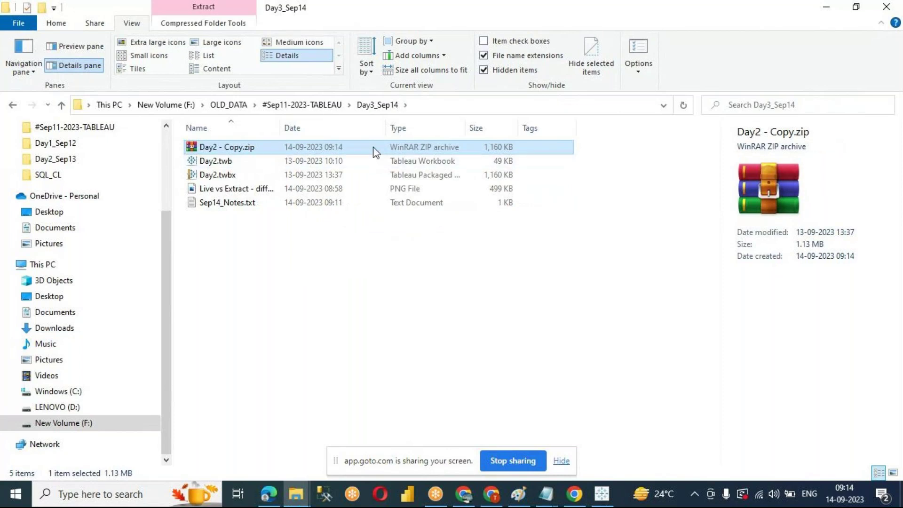
# Step: Extract Day2 - Copy.zip here, then close the replace prompt rather than overwrite Day2.twb
pyautogui.rightClick(239, 146)
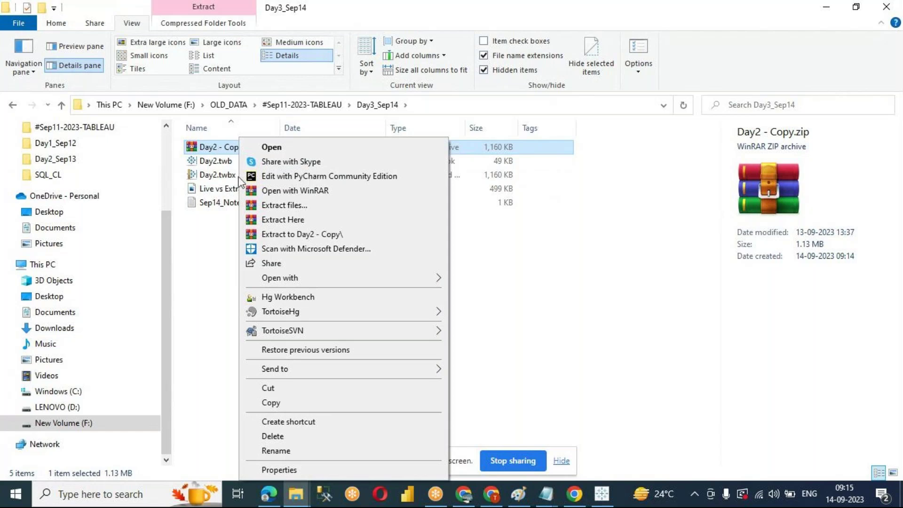
pyautogui.click(283, 220)
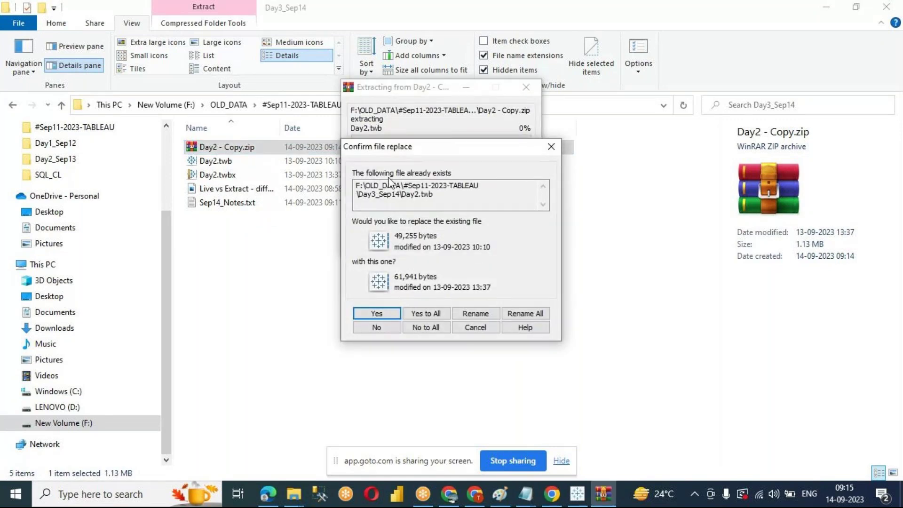
pyautogui.click(459, 199)
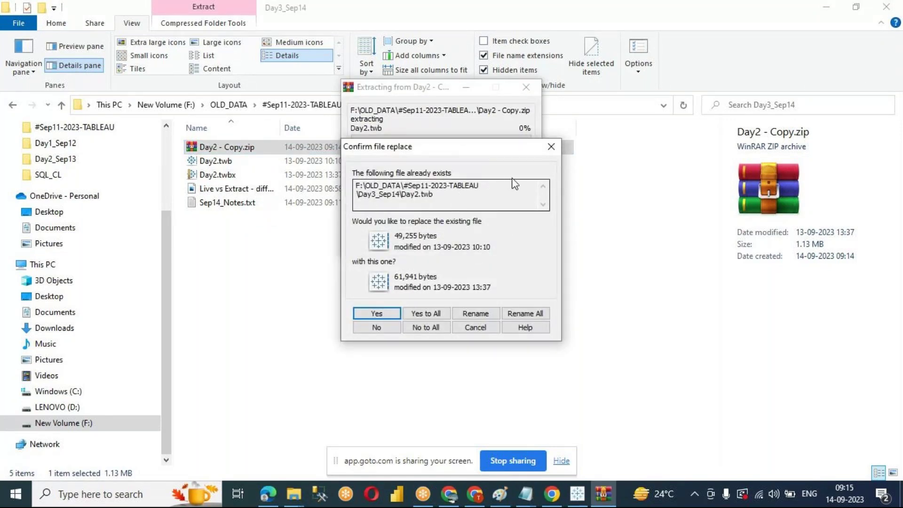
pyautogui.click(551, 146)
# Step: Dismiss the WinRAR errors, create folder 'test', move Day2 - Copy.zip into it, and open it
pyautogui.click(657, 132)
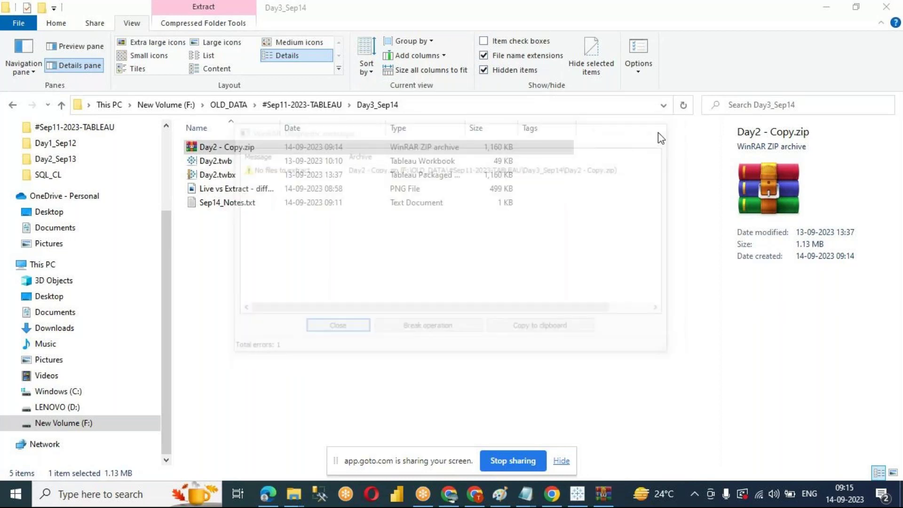
pyautogui.rightClick(258, 261)
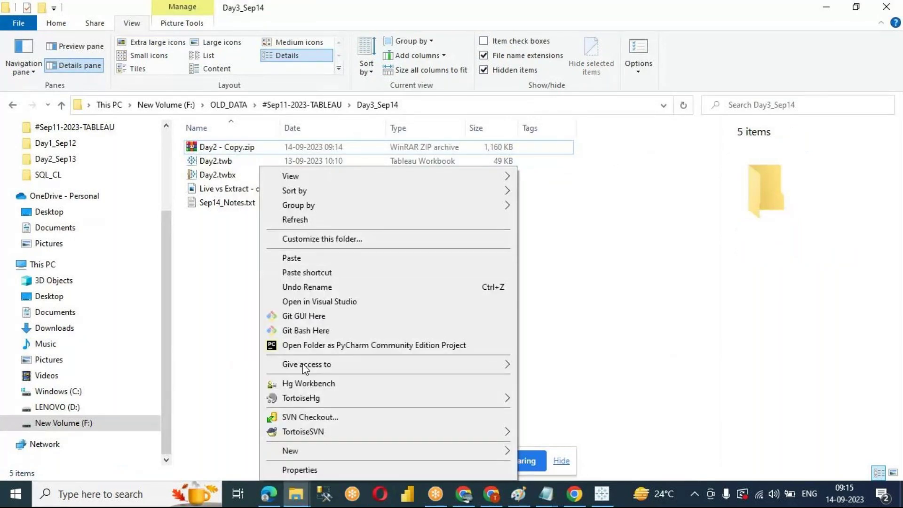
pyautogui.click(544, 299)
pyautogui.write('test')
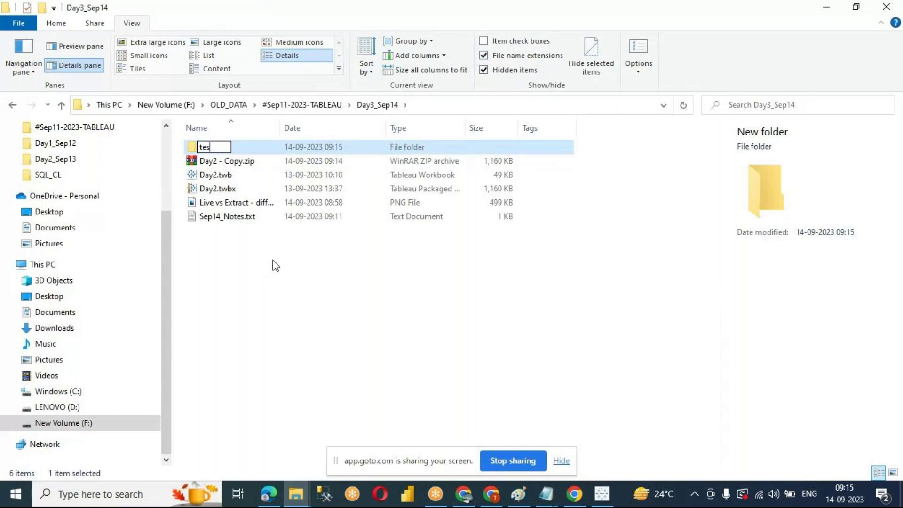
pyautogui.click(226, 162)
pyautogui.moveTo(210, 156)
pyautogui.mouseDown()
pyautogui.moveTo(209, 148)
pyautogui.moveTo(217, 165)
pyautogui.mouseUp()
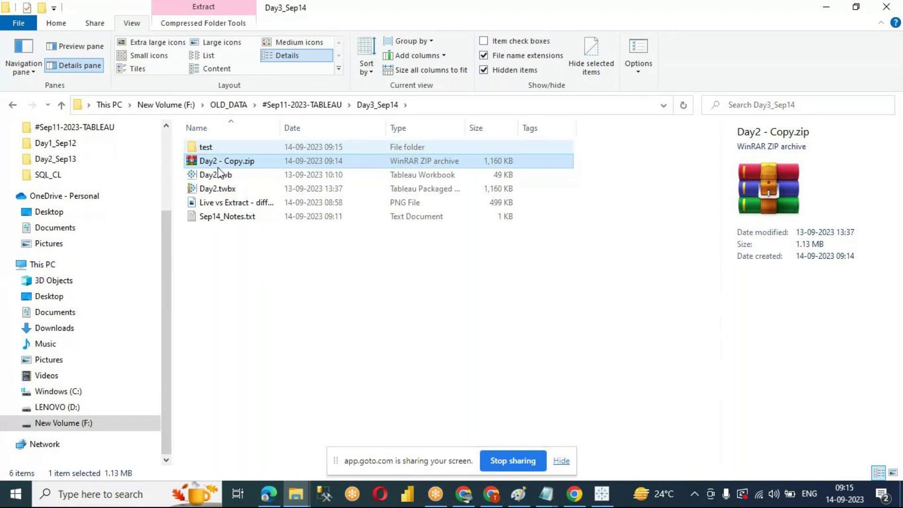
pyautogui.doubleClick(212, 149)
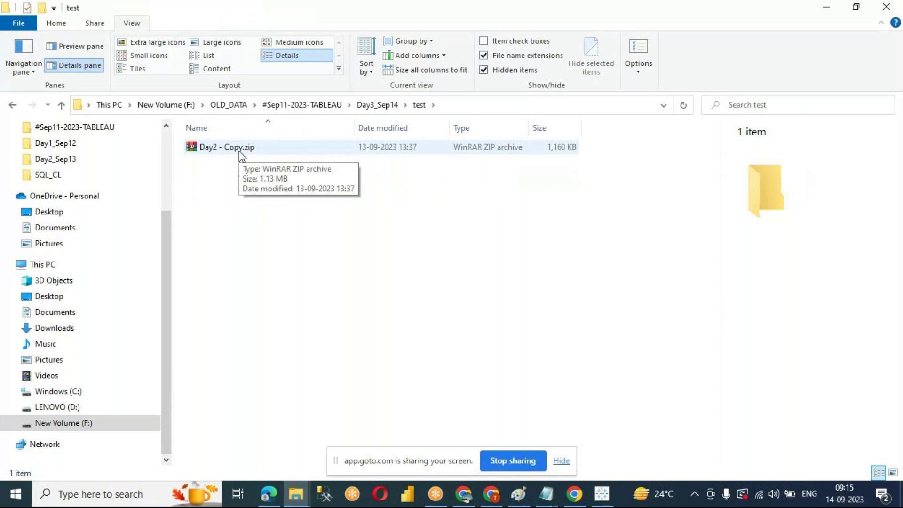
# Step: Extract Day2 - Copy.zip inside test, revealing Day2.twb and a Data folder, and open Data
pyautogui.click(239, 151)
pyautogui.rightClick(239, 150)
pyautogui.click(503, 238)
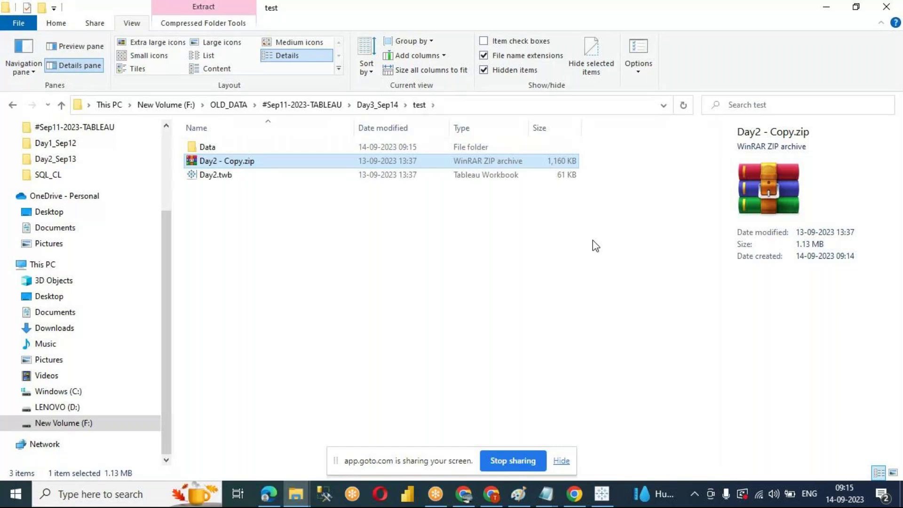
pyautogui.click(402, 263)
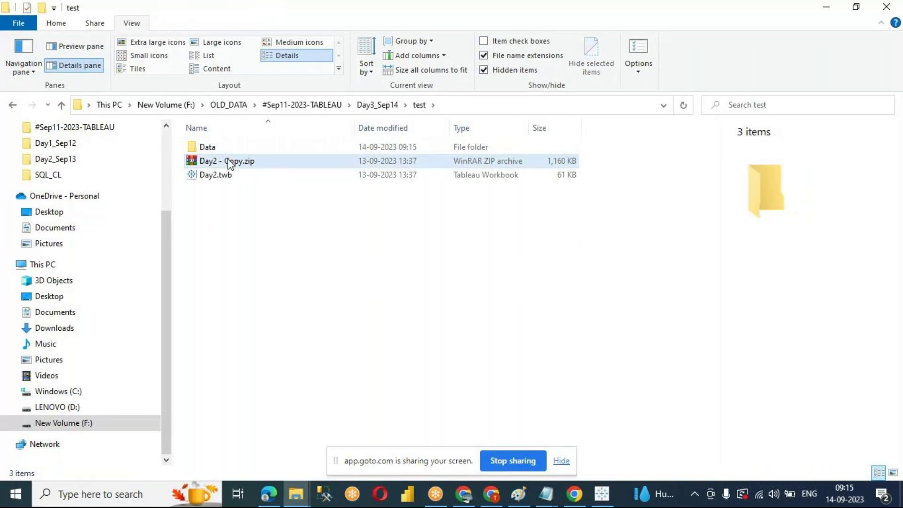
pyautogui.click(219, 184)
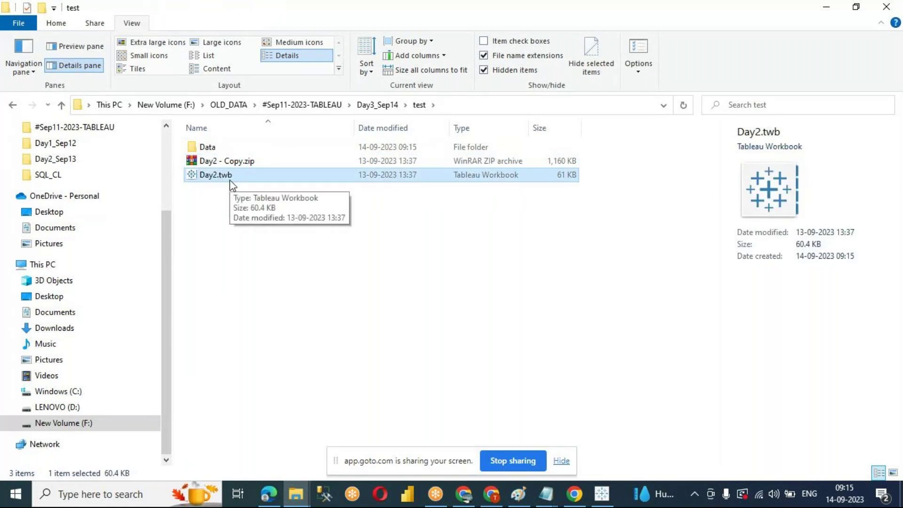
pyautogui.click(200, 150)
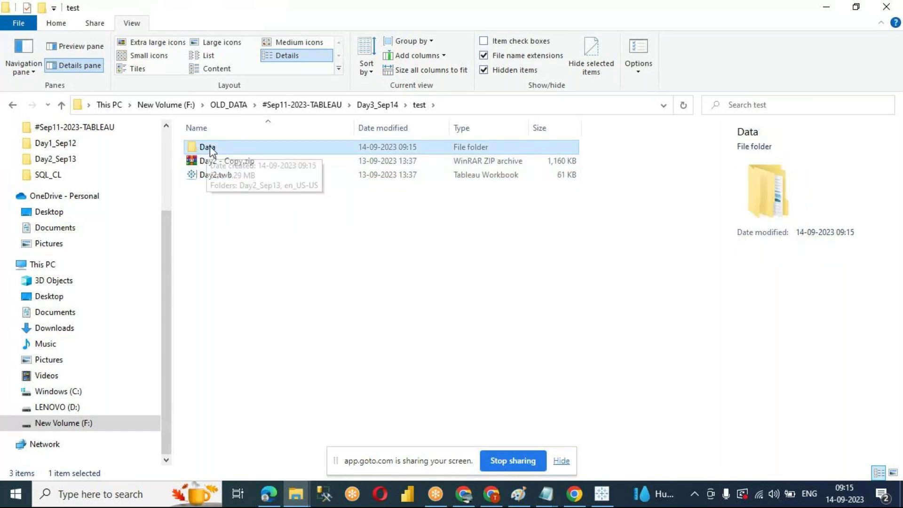
pyautogui.doubleClick(203, 146)
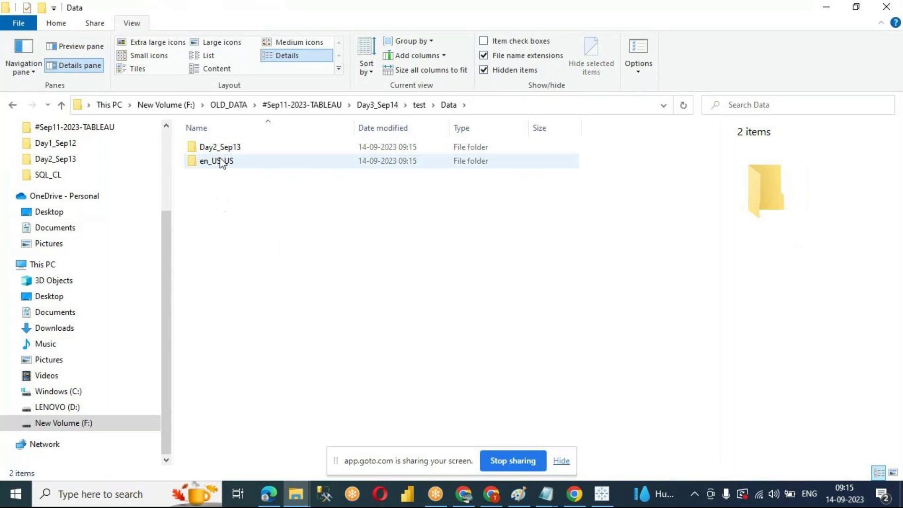
# Step: Inspect Products.txt and Sample - Superstore.xls in Data's subfolders, then return to #Sep11-2023-TABLEAU
pyautogui.doubleClick(222, 146)
pyautogui.click(229, 159)
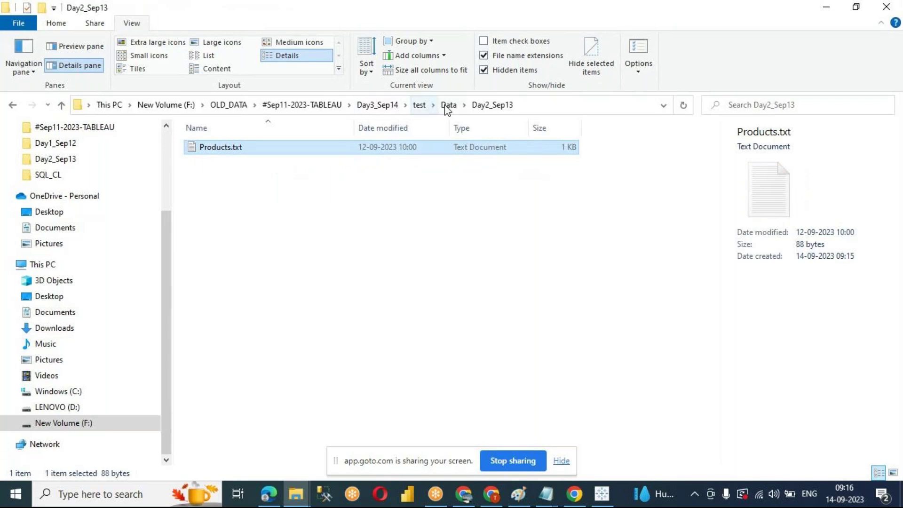
pyautogui.click(420, 106)
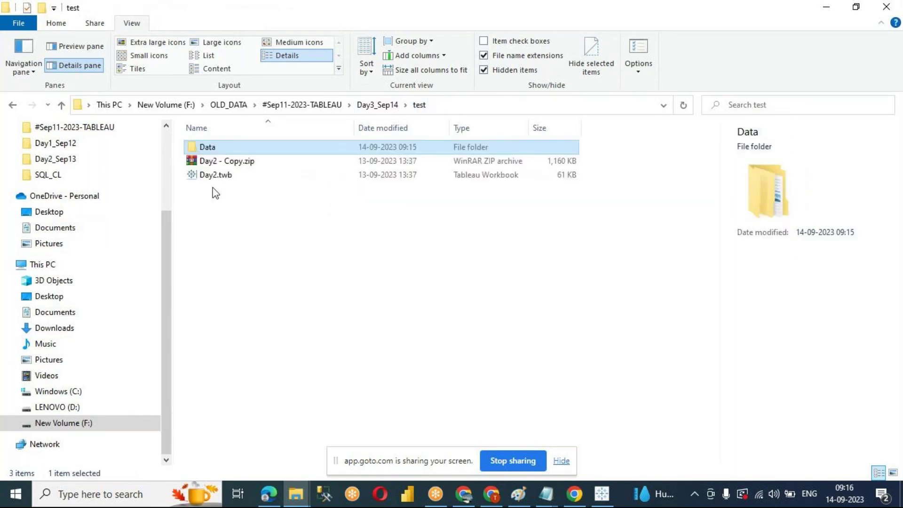
pyautogui.doubleClick(218, 149)
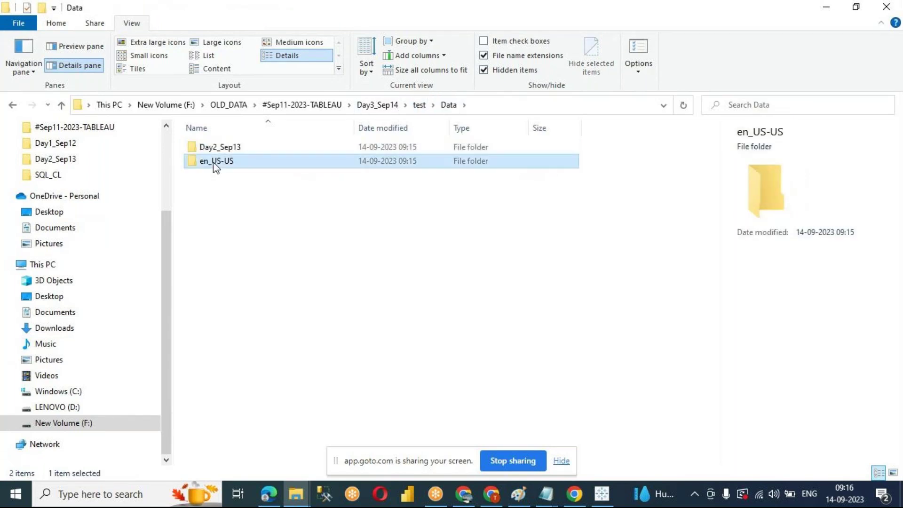
pyautogui.click(225, 156)
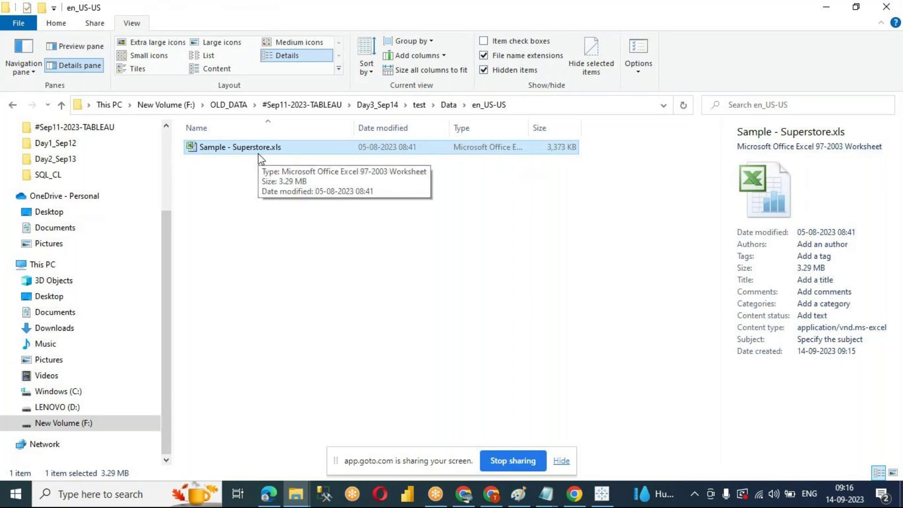
pyautogui.click(415, 280)
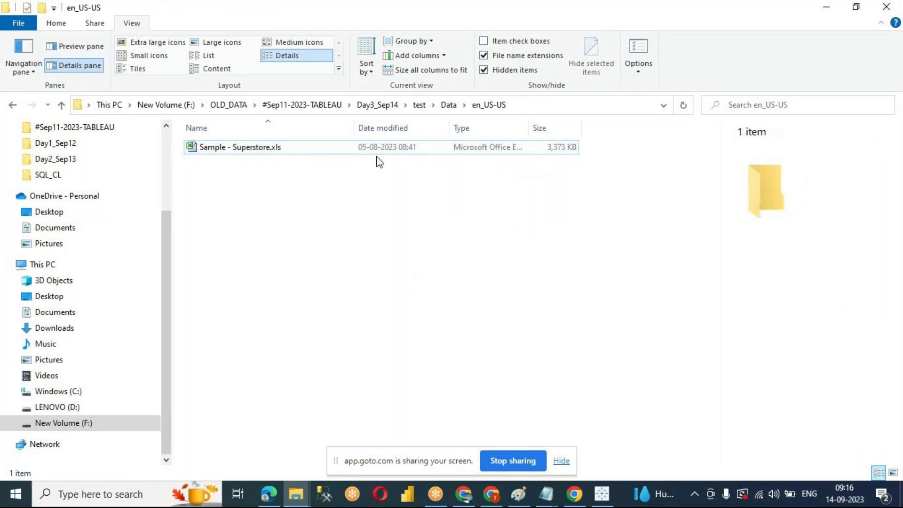
pyautogui.click(336, 106)
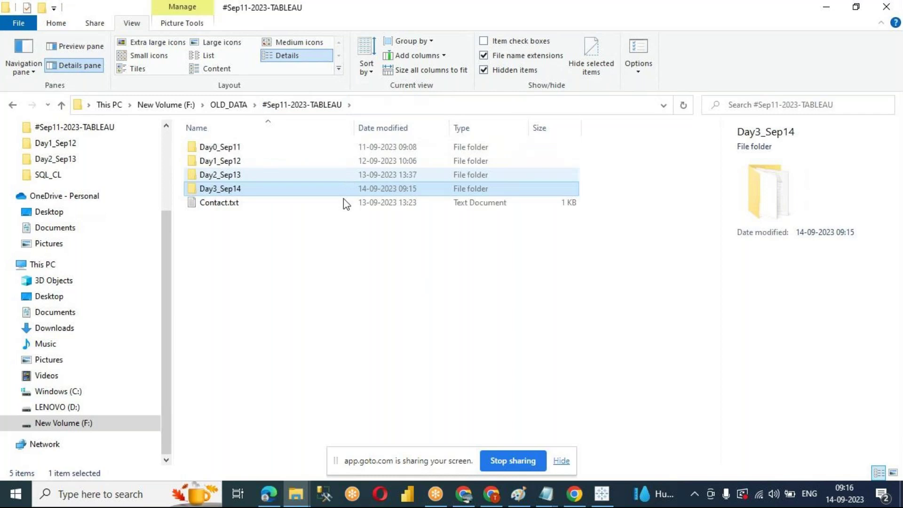
pyautogui.moveTo(545, 494)
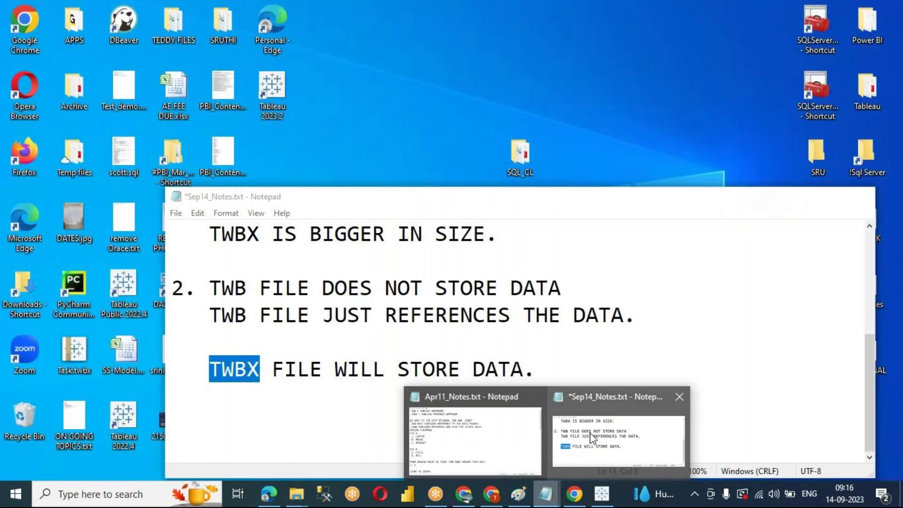
# Step: Restore Sep14_Notes maximized, with the caret after 'TWBX FILE WILL STORE DATA'
pyautogui.click(589, 432)
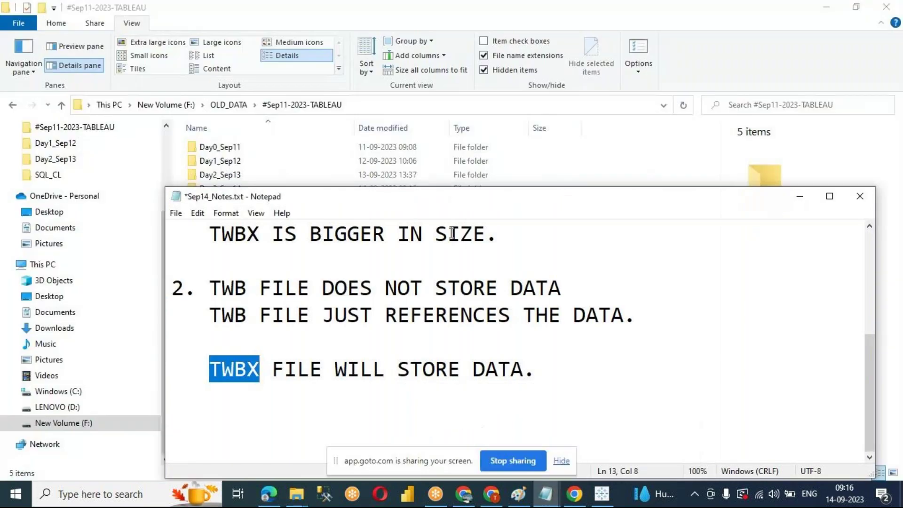
pyautogui.doubleClick(469, 199)
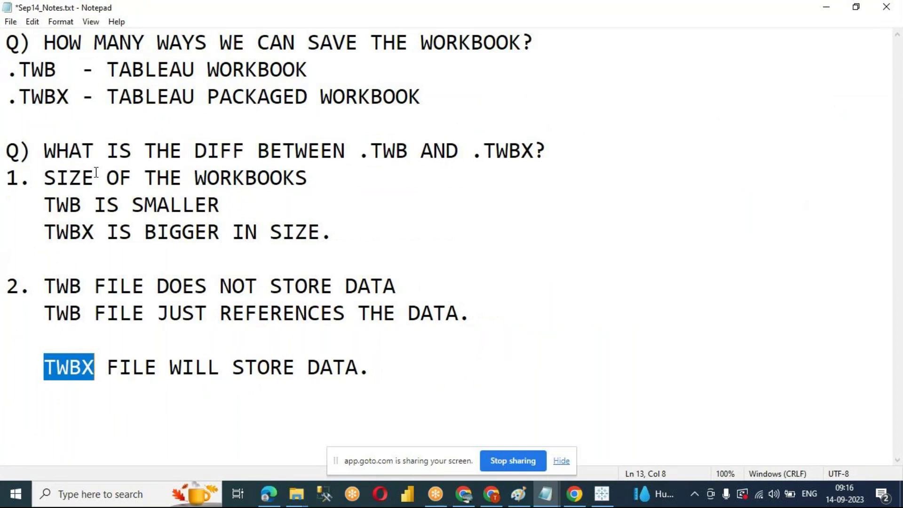
pyautogui.click(472, 312)
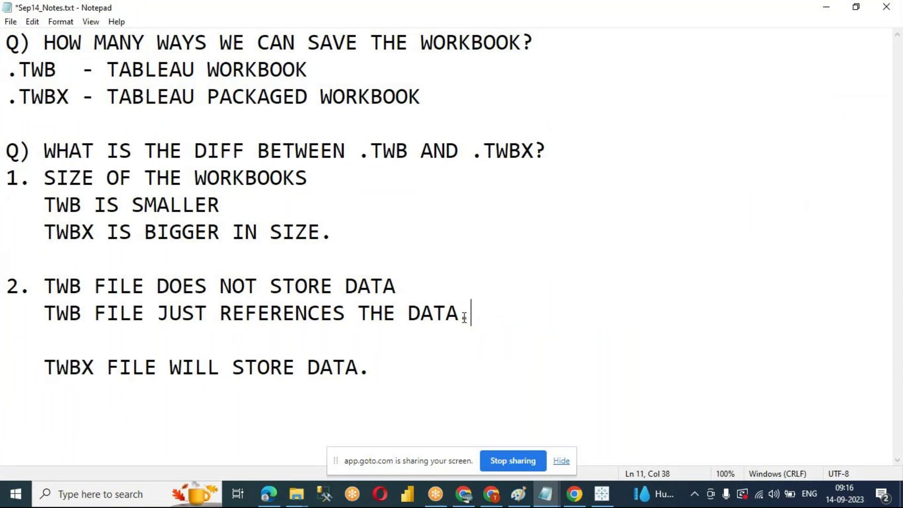
pyautogui.moveTo(44, 286); pyautogui.dragTo(454, 286)
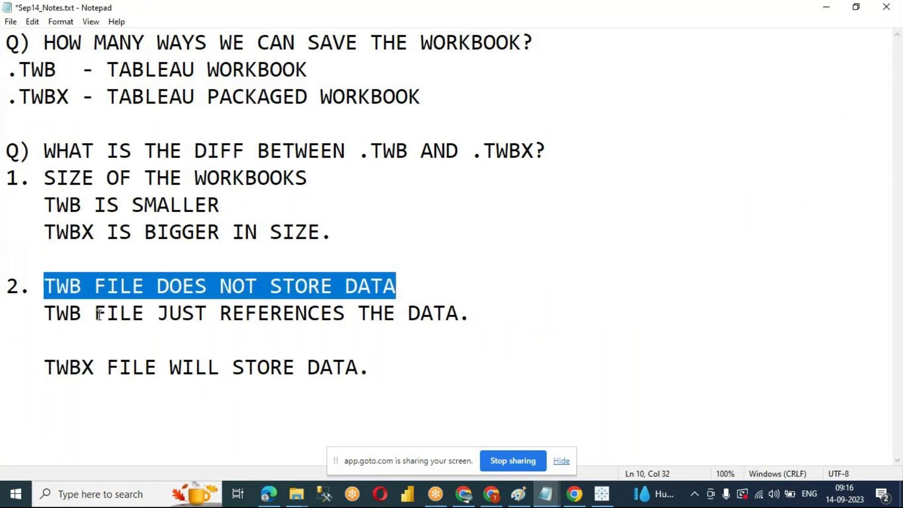
pyautogui.click(460, 370)
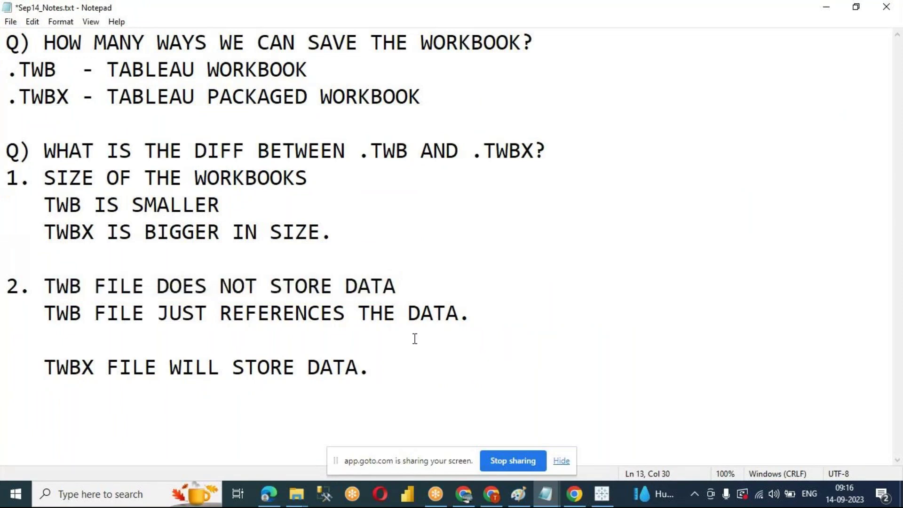
# Step: Add indented lines: change TWBX to ZIP, unzip, get TWB + DATA FOLDER (ACTUAL FILES)
pyautogui.press('Return')
pyautogui.write('--- ch')
pyautogui.write('an')
pyautogui.press('BackSpace')
pyautogui.press('BackSpace')
pyautogui.press('BackSpace')
pyautogui.write('CHANGE')
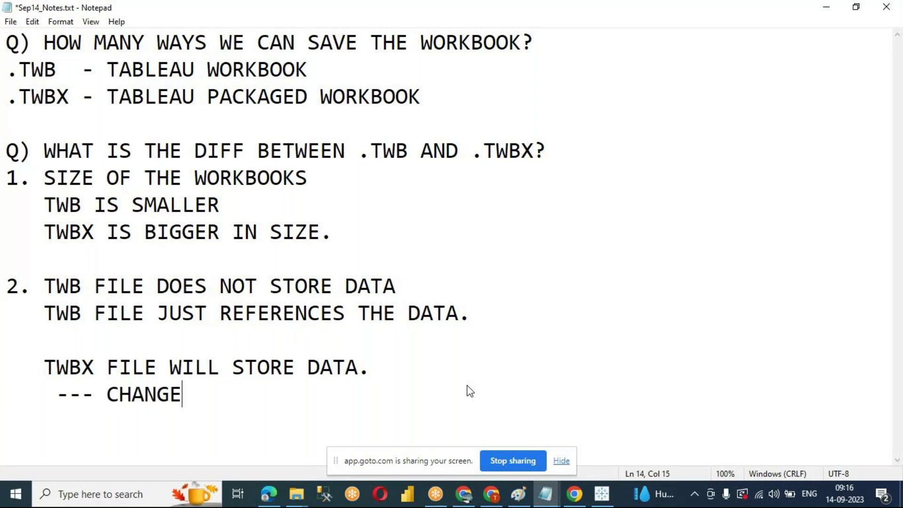
pyautogui.write(' THE EXTENSIO')
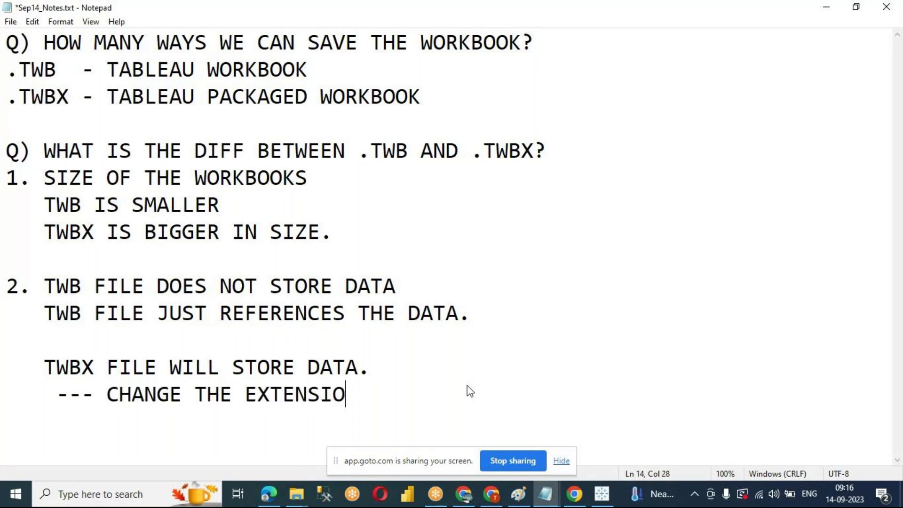
pyautogui.write('N FROM TWBX')
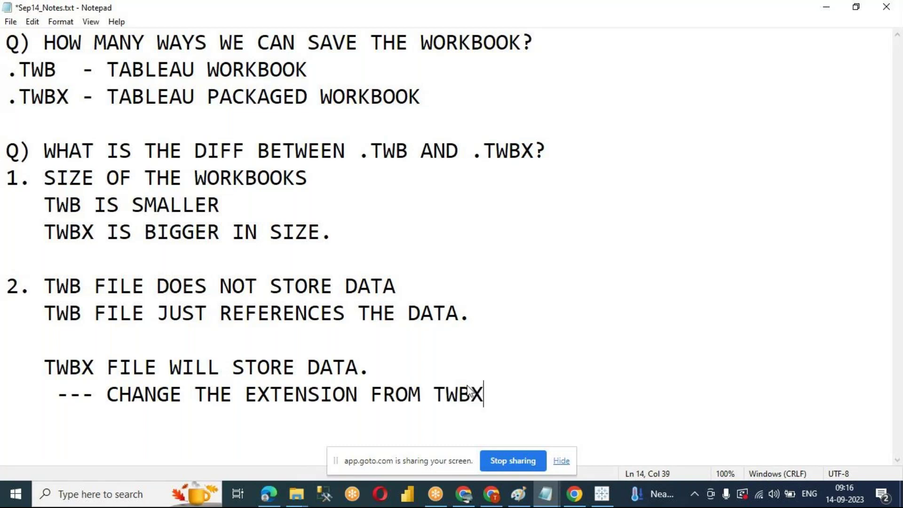
pyautogui.write(' TO ZIP, THE')
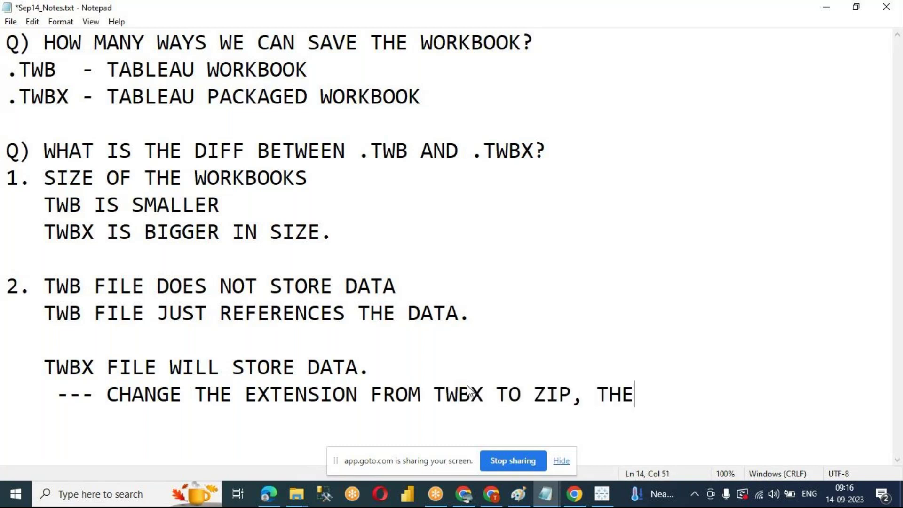
pyautogui.write('N UNZIP')
pyautogui.press('Return')
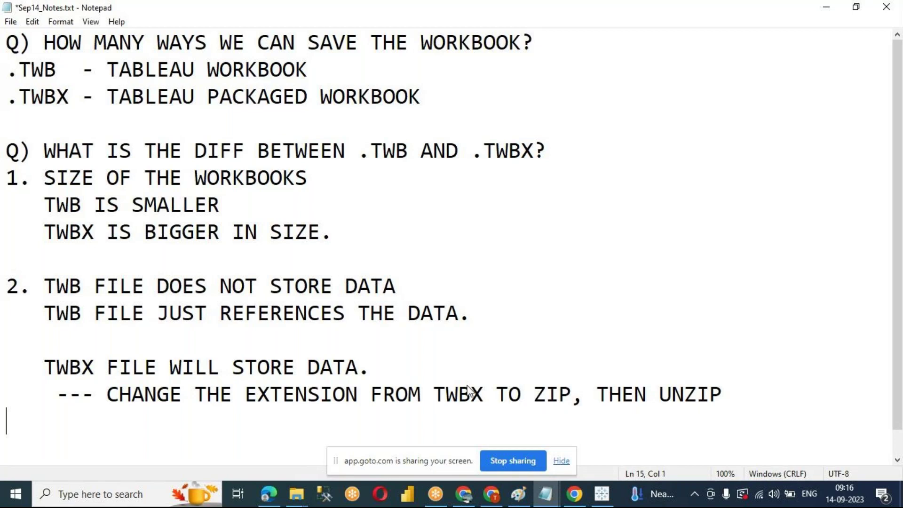
pyautogui.write('-- W')
pyautogui.write('E SHOULD SEE T')
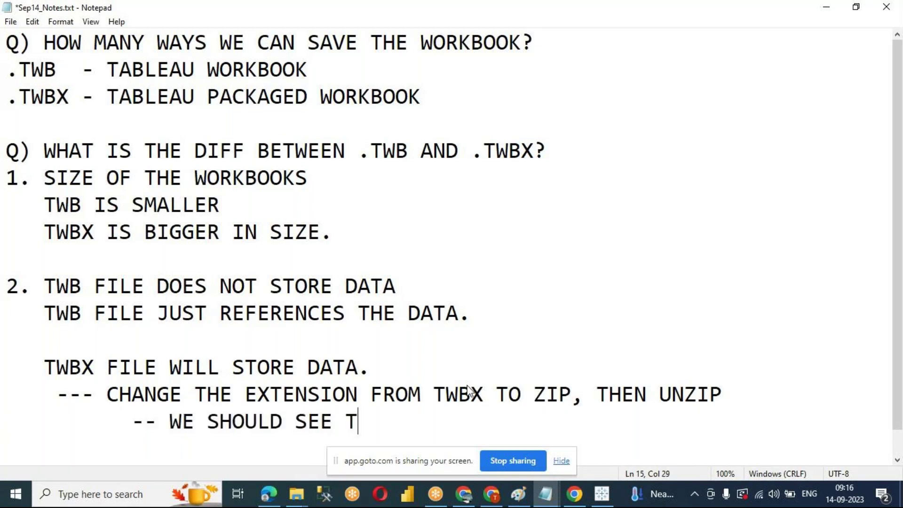
pyautogui.write('WB + DA')
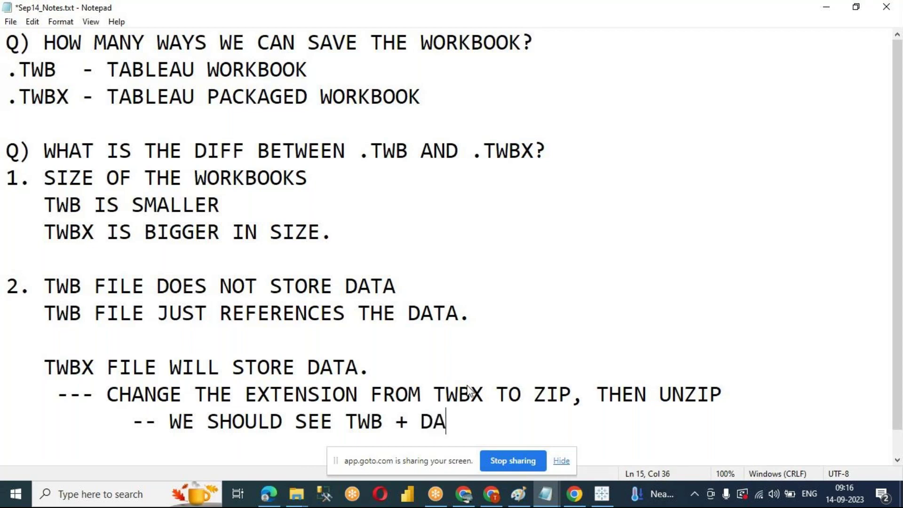
pyautogui.write('TA FOLDER.')
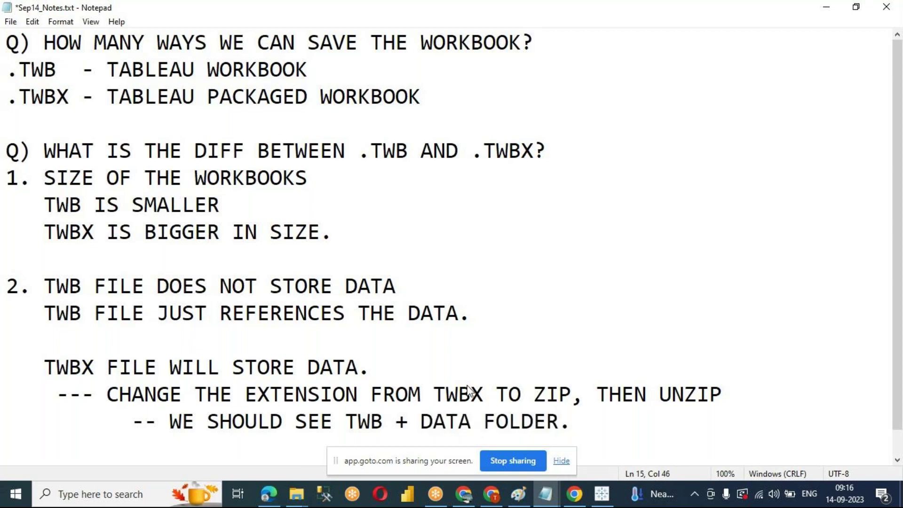
pyautogui.press('BackSpace')
pyautogui.write('(A')
pyautogui.write('CTUAL FILES)')
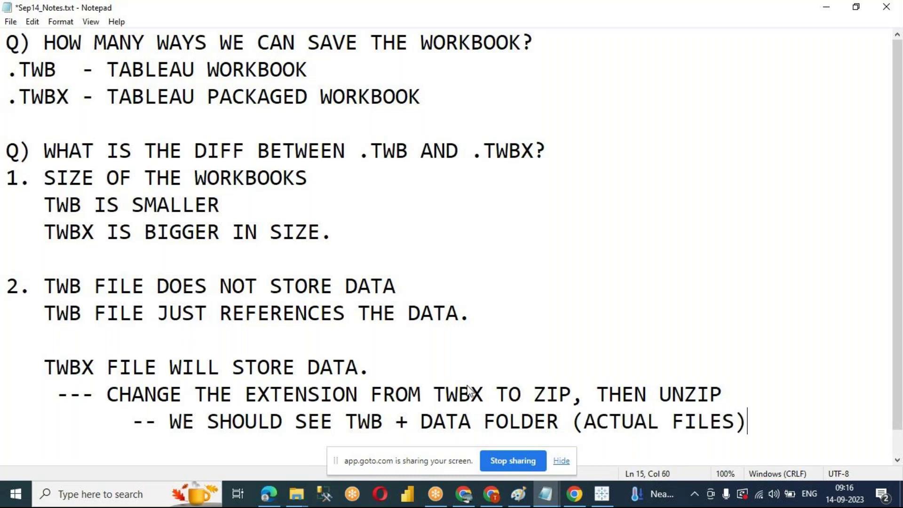
pyautogui.scroll(-1, 471, 343)
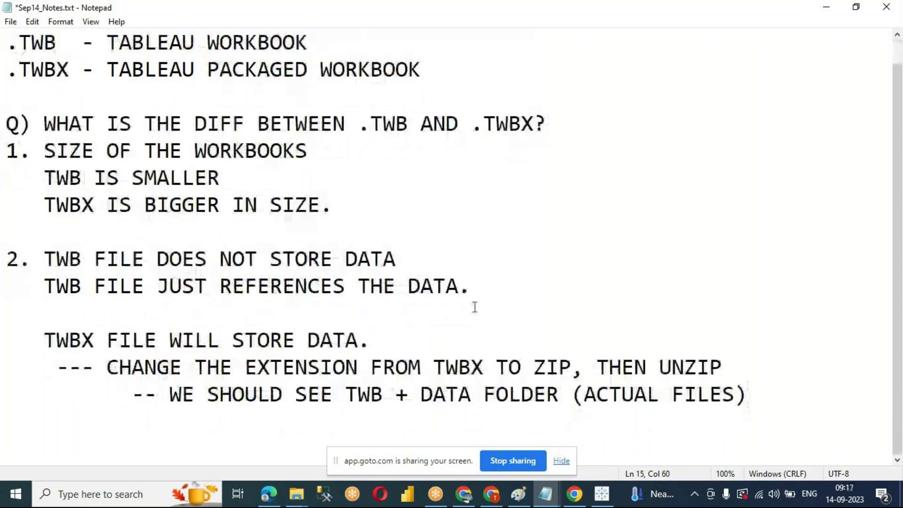